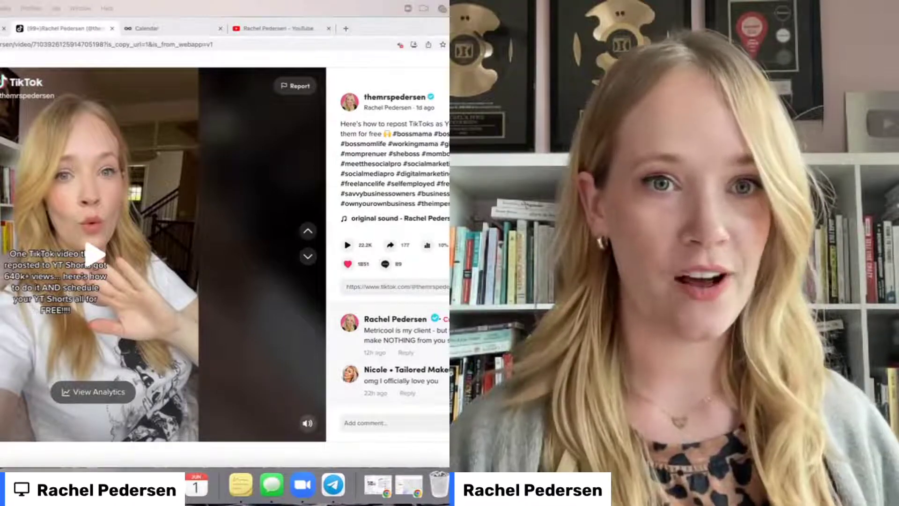
- Unmute the TikTok site, play part of the video, pause it, then mute the site again
right_click(57, 29)
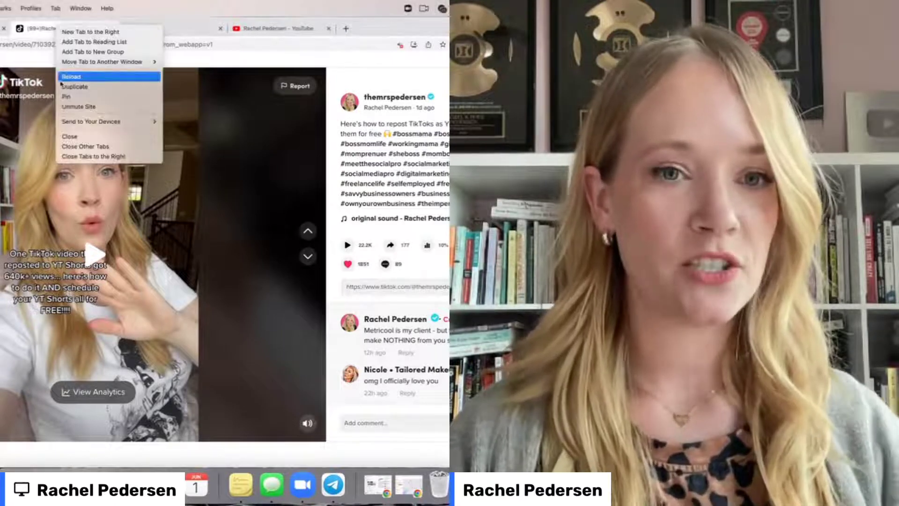
click(79, 107)
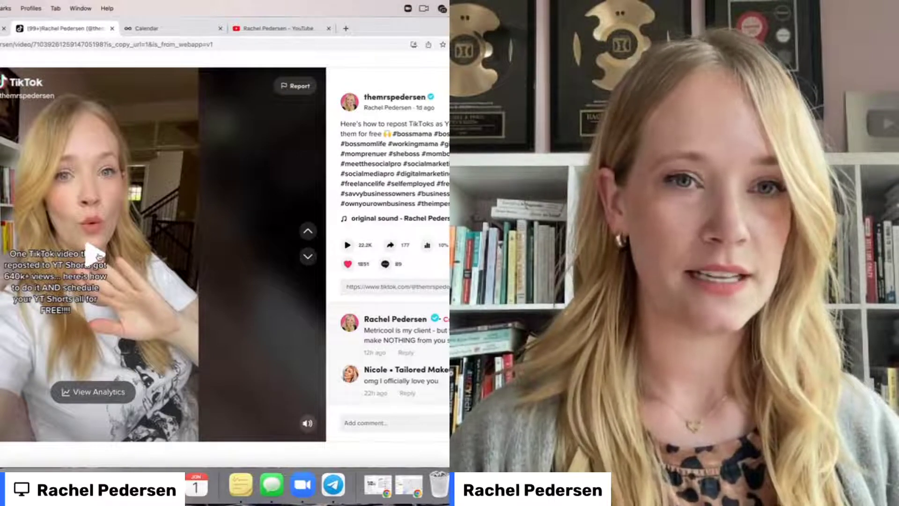
click(100, 256)
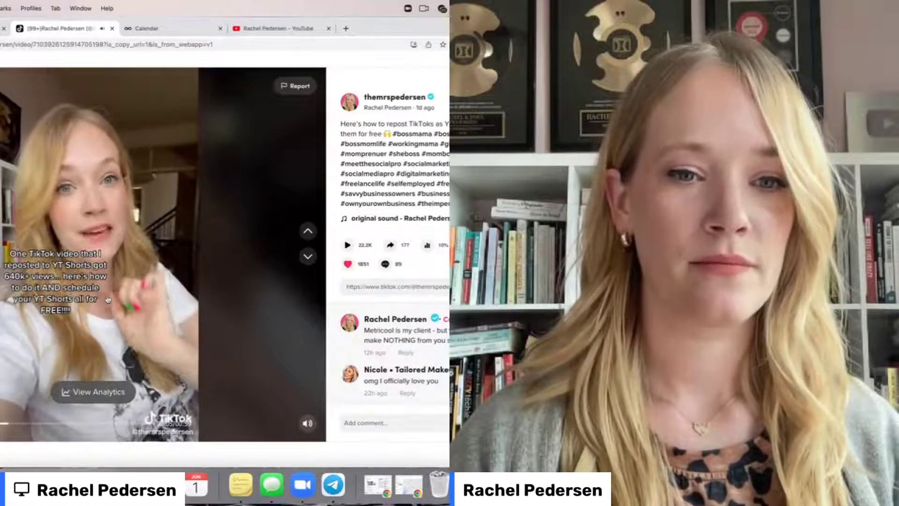
click(108, 299)
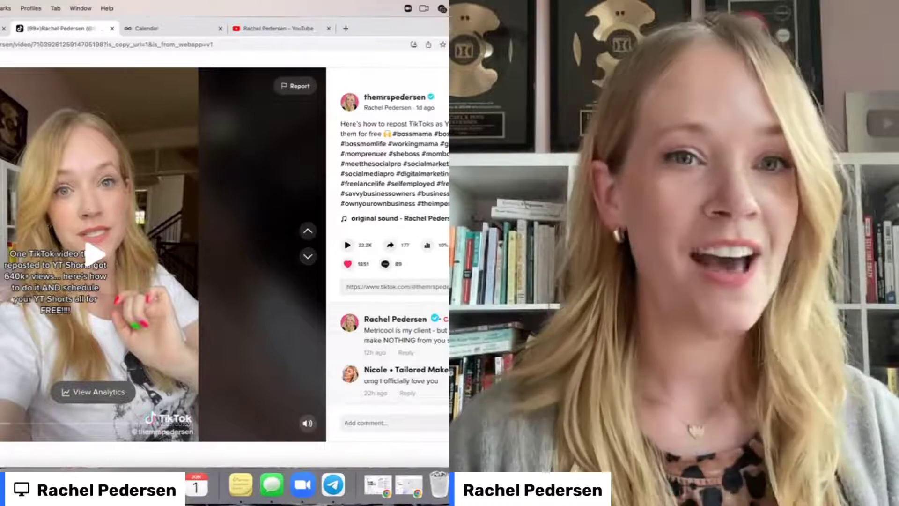
right_click(66, 29)
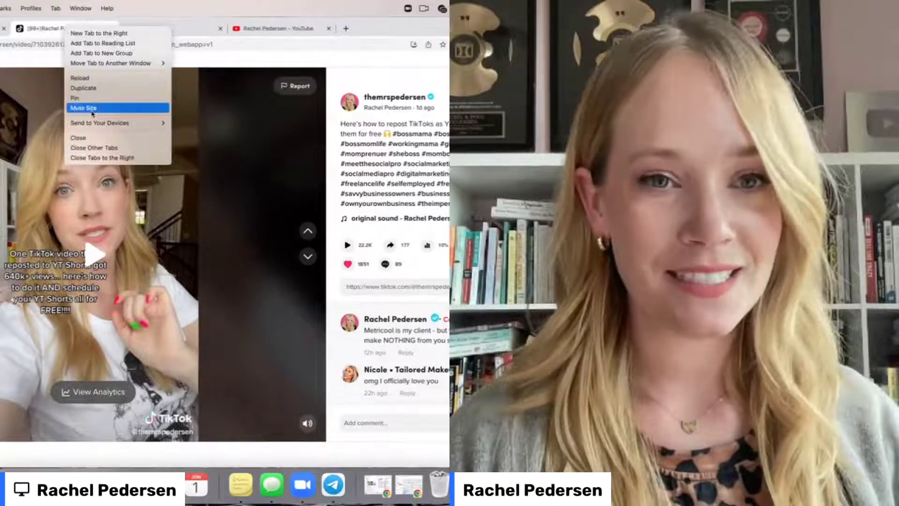
click(92, 109)
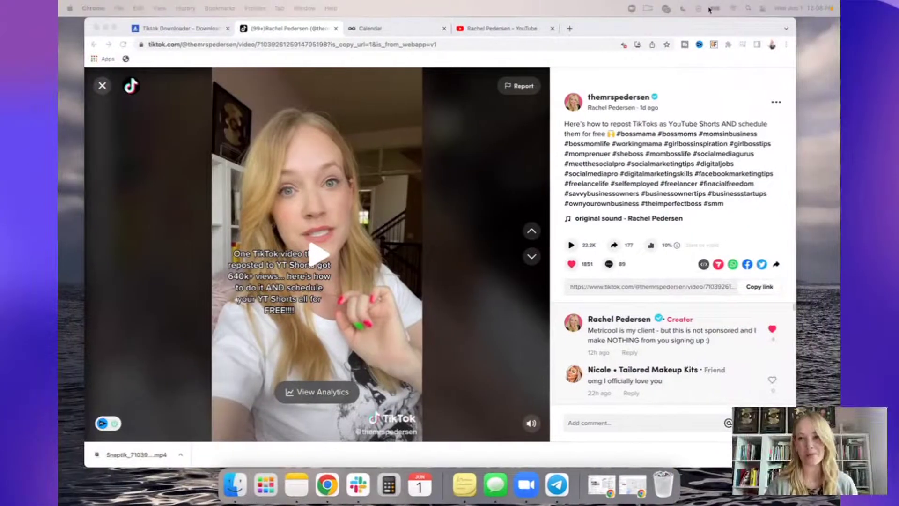
- Copy the TikTok video's link, then reload the SnapTik page after dismissing its ad
click(758, 286)
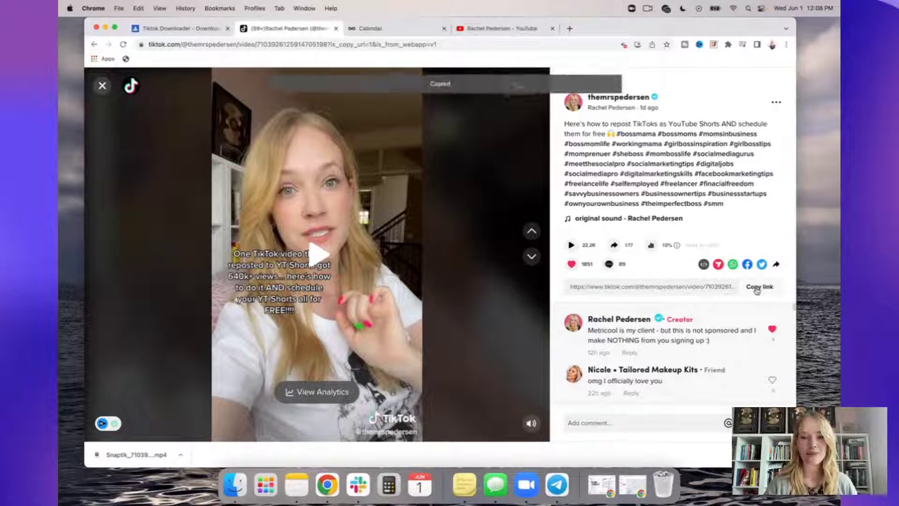
click(212, 29)
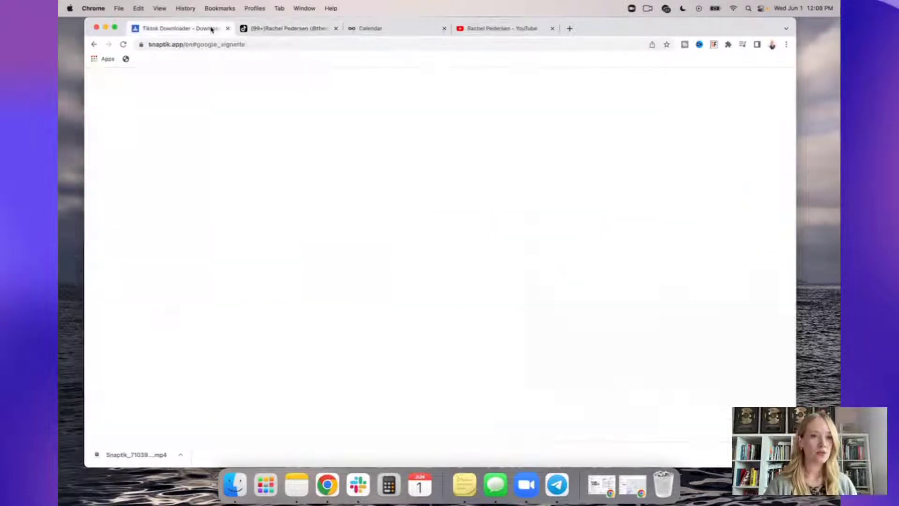
click(778, 83)
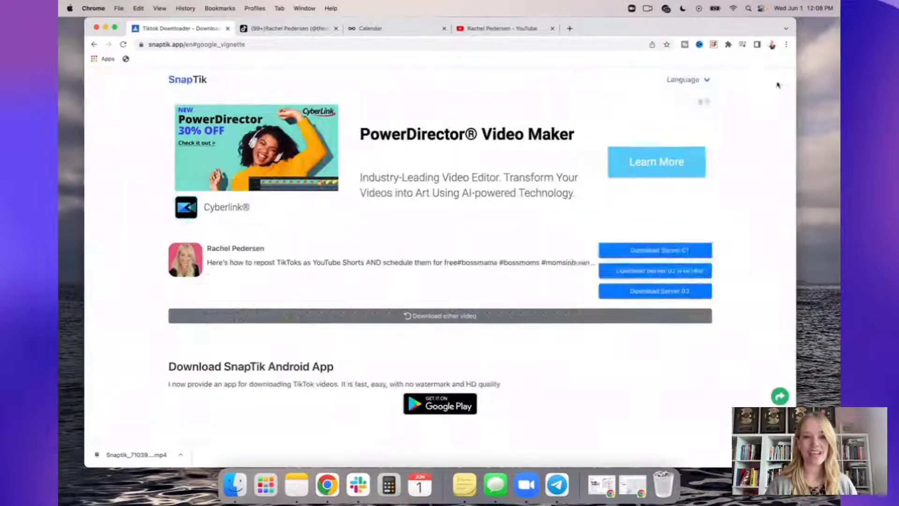
click(340, 43)
key(Return)
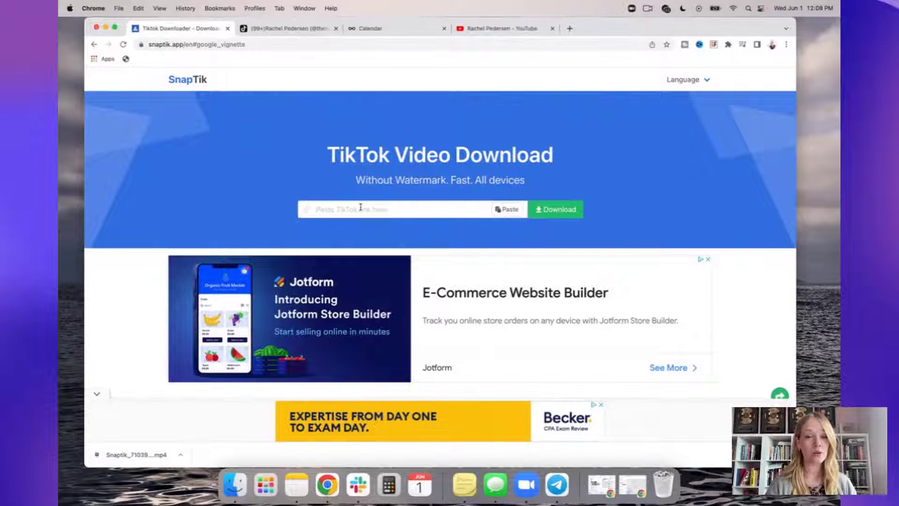
- Paste the TikTok link into SnapTik and download the mp4 from Server 01
click(360, 207)
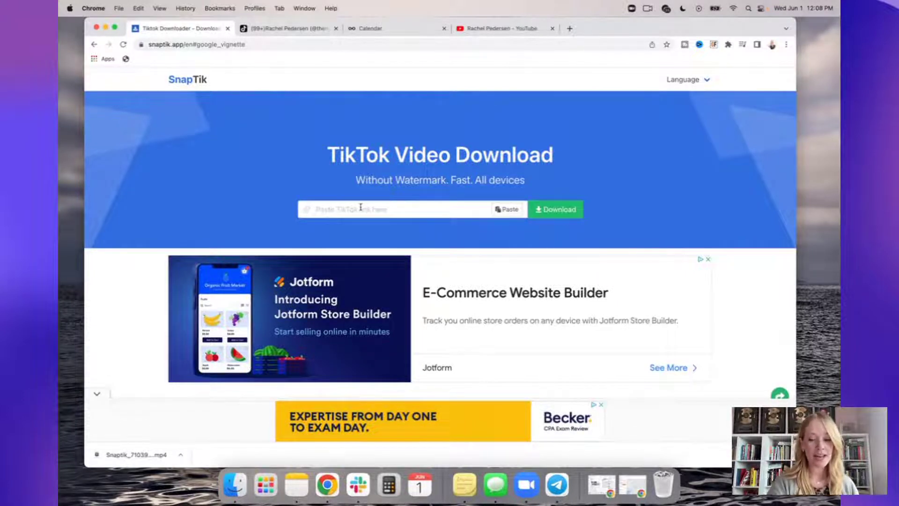
key(super+v)
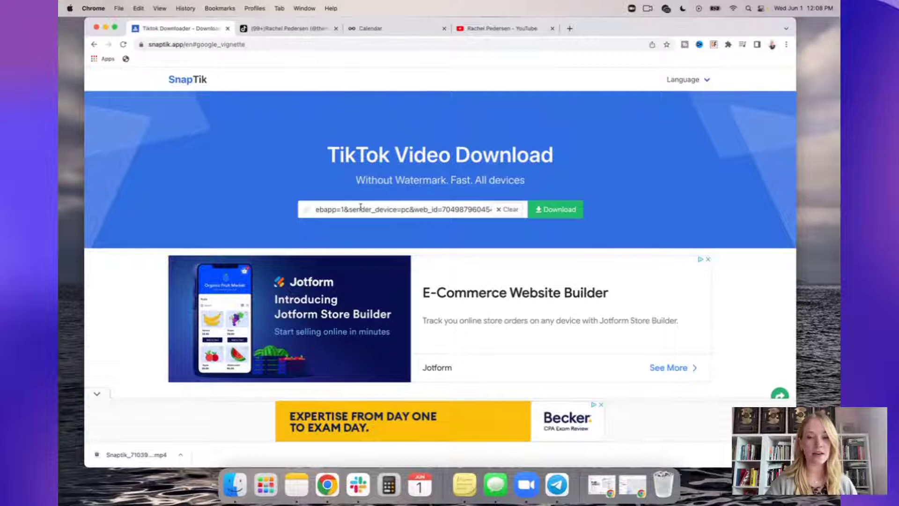
key(Return)
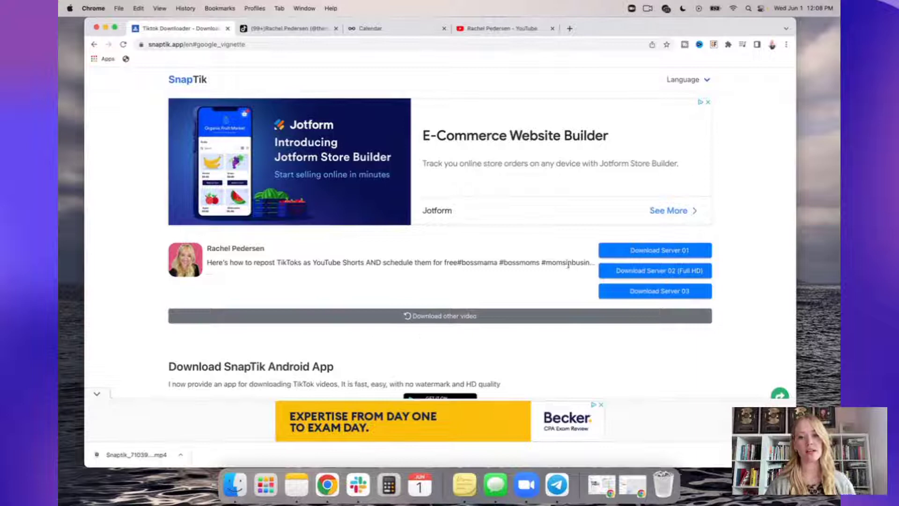
click(617, 252)
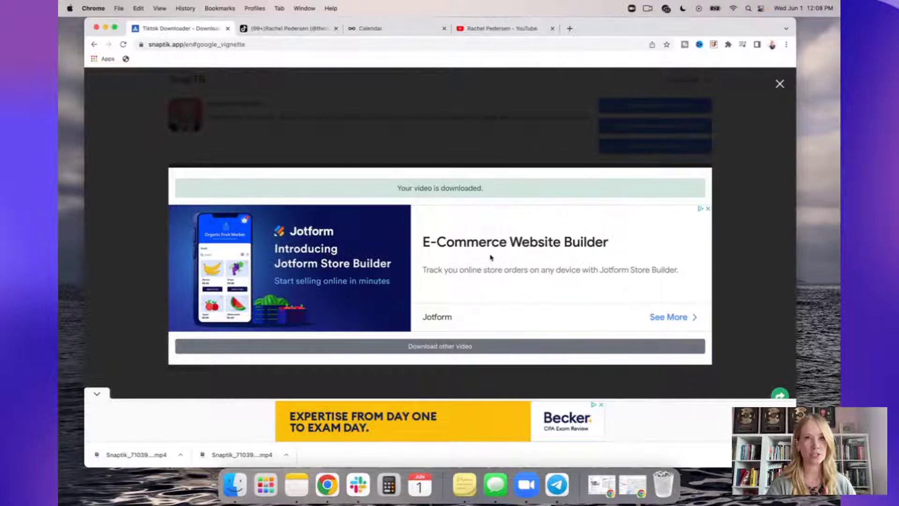
- Close SnapTik's 'Your video is downloaded' notice and switch to the Metricool planning calendar
click(780, 84)
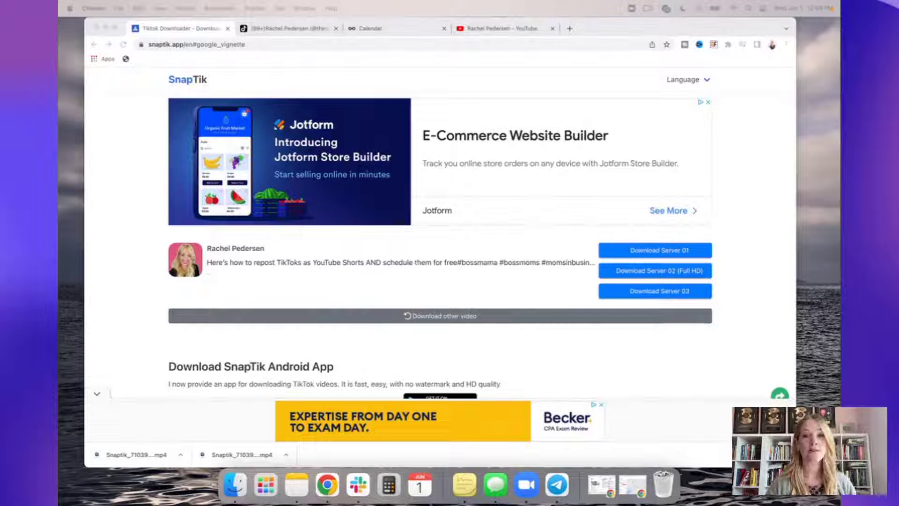
click(373, 29)
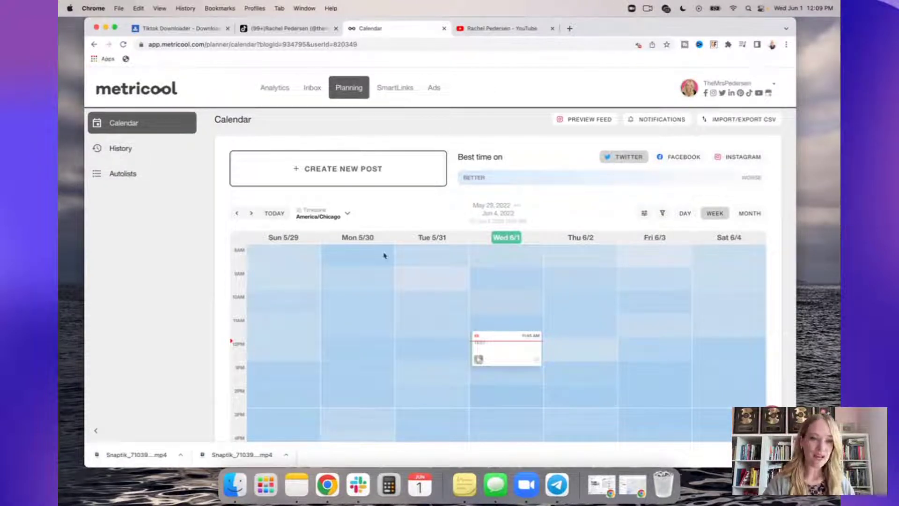
- Create a new YouTube post scheduled for June 1, 2022 at 12:20 PM
mouse_move(518, 351)
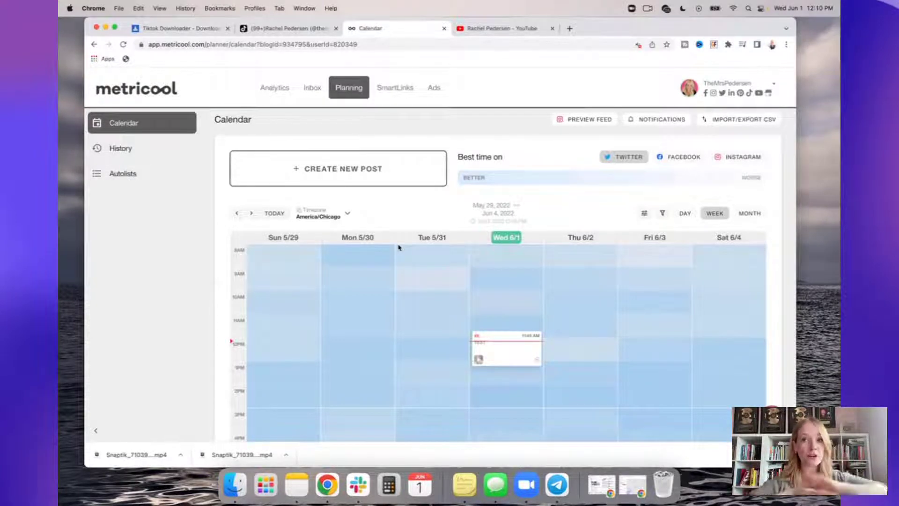
click(378, 177)
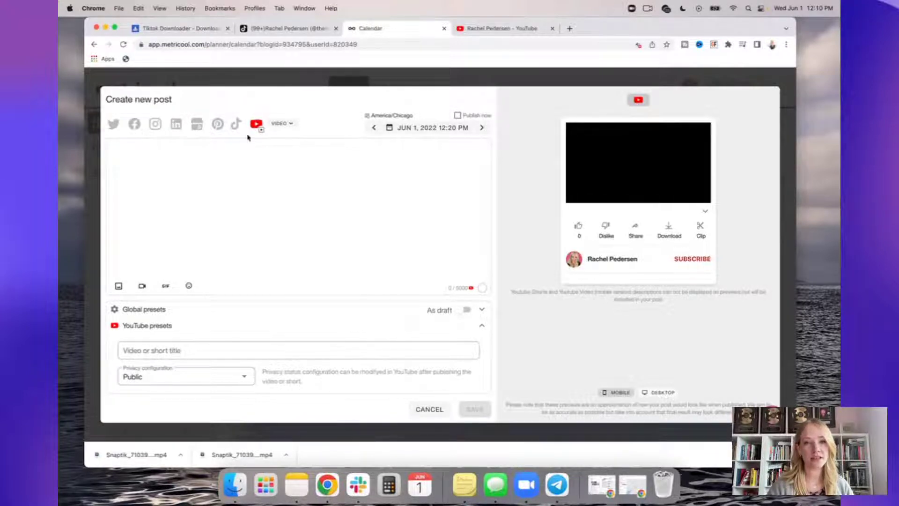
- Change the YouTube post type from Video to Short
click(290, 124)
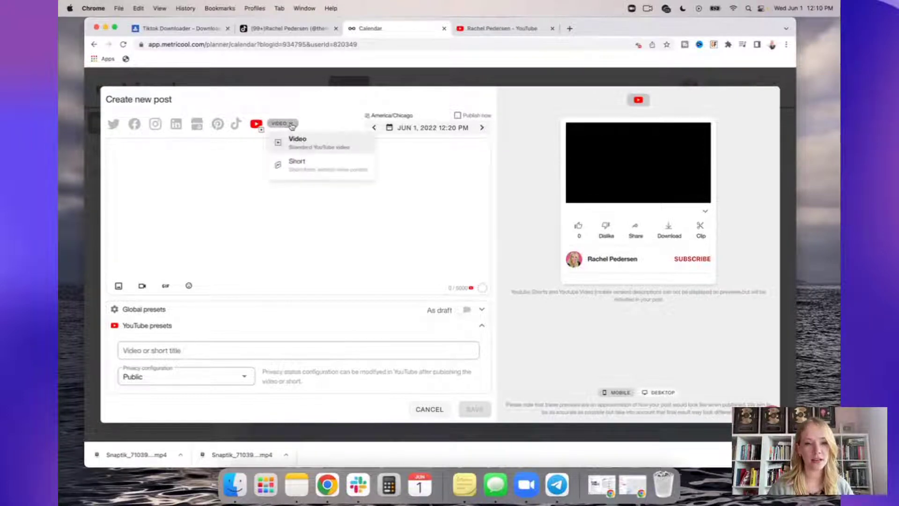
click(303, 170)
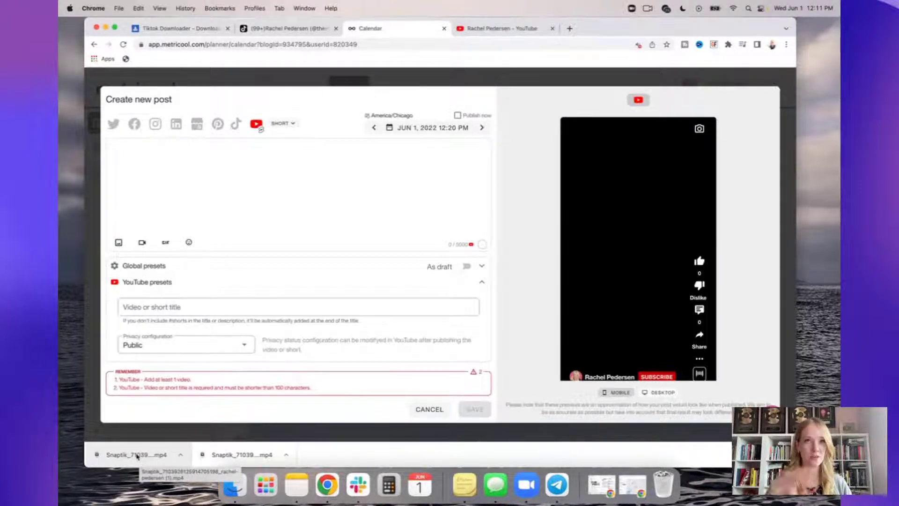
- Drop the downloaded Snaptik mp4 into the Short's editor and focus the title field
drag(137, 457, 271, 215)
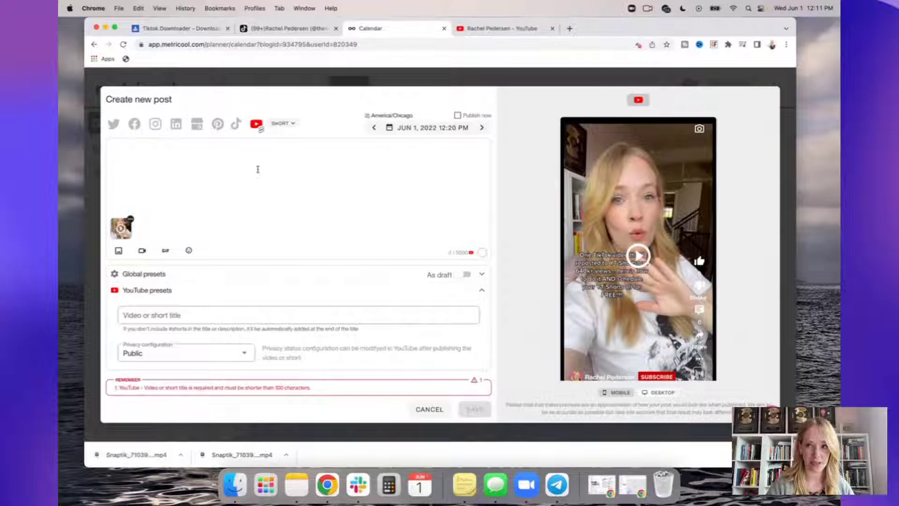
click(176, 316)
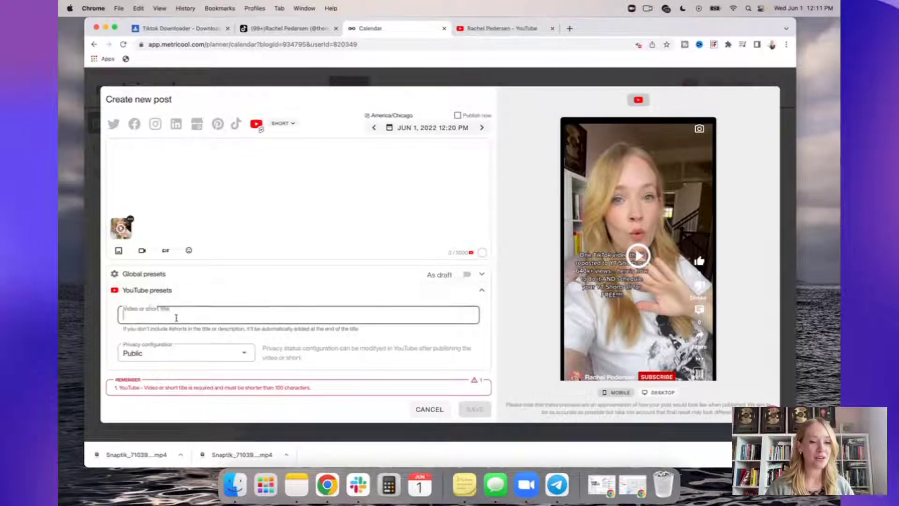
click(156, 361)
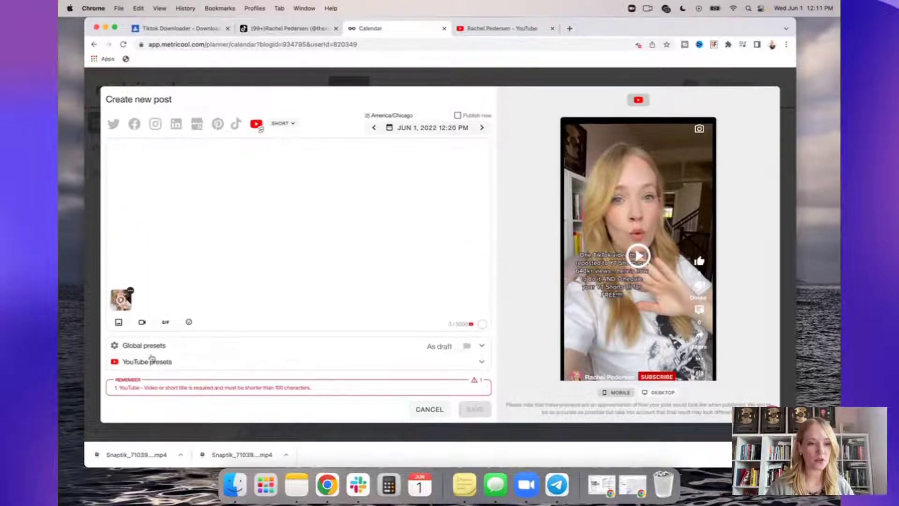
click(156, 361)
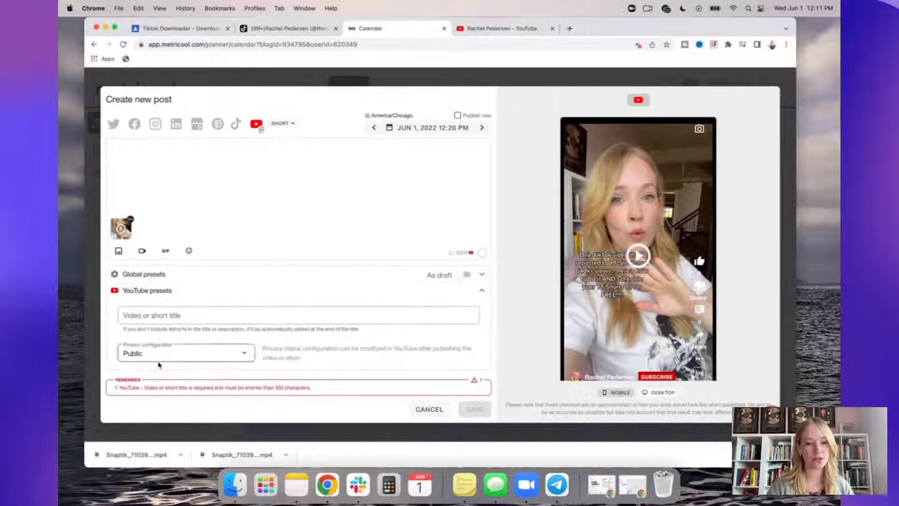
click(170, 315)
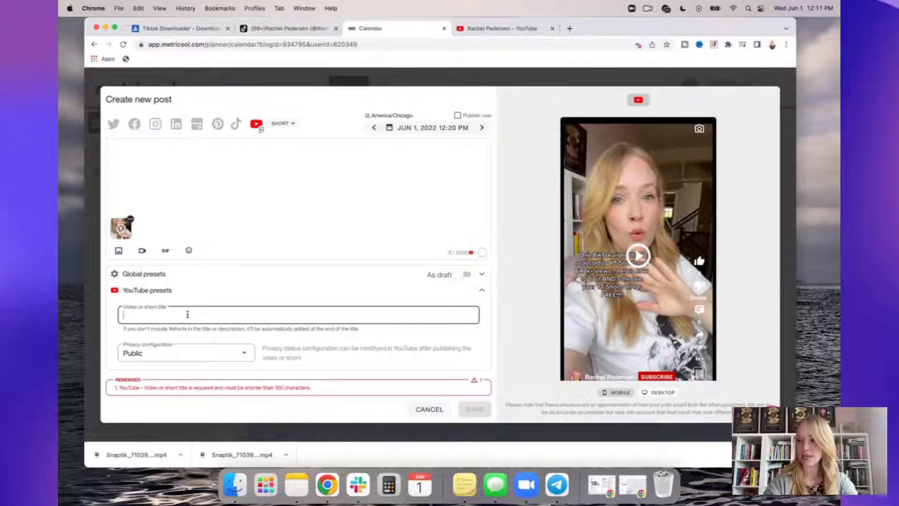
- Title the Short 'One YouTube Short reached 660k views in ONE WEEK!', correcting typos
text(One You)
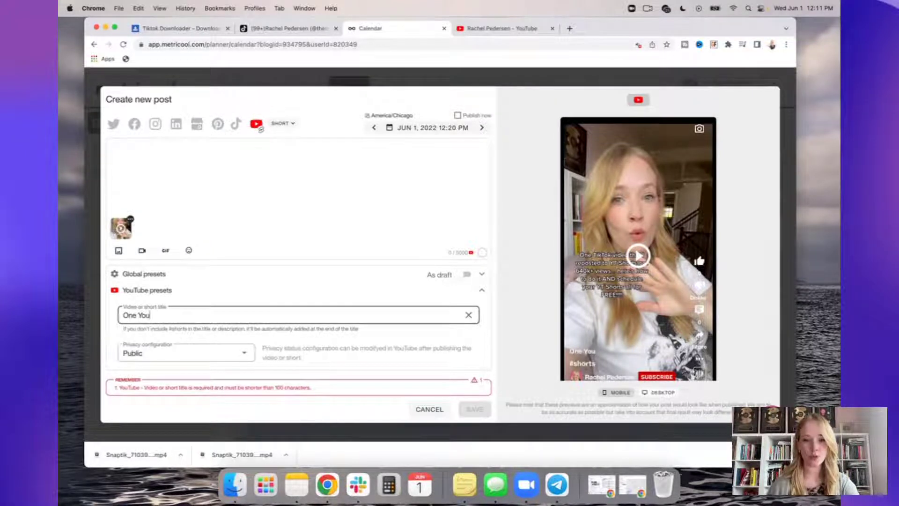
text(S)
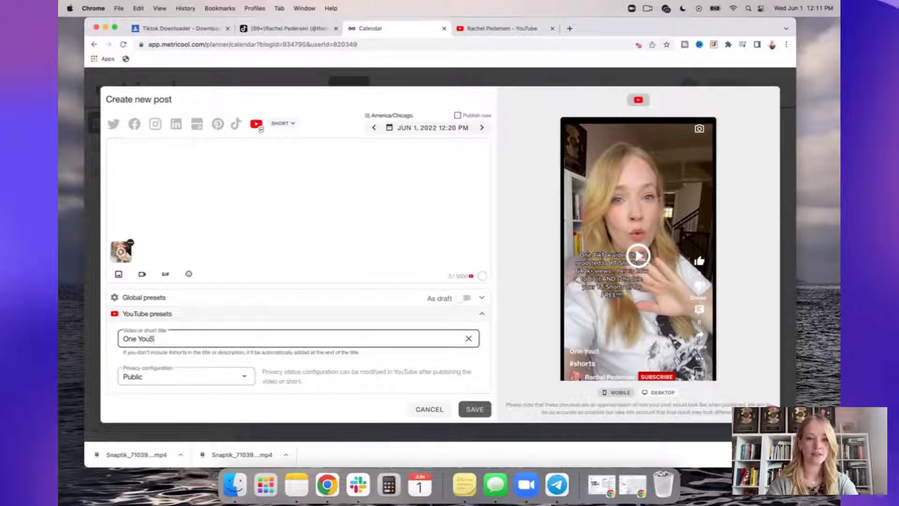
key(BackSpace)
text(Tube Short)
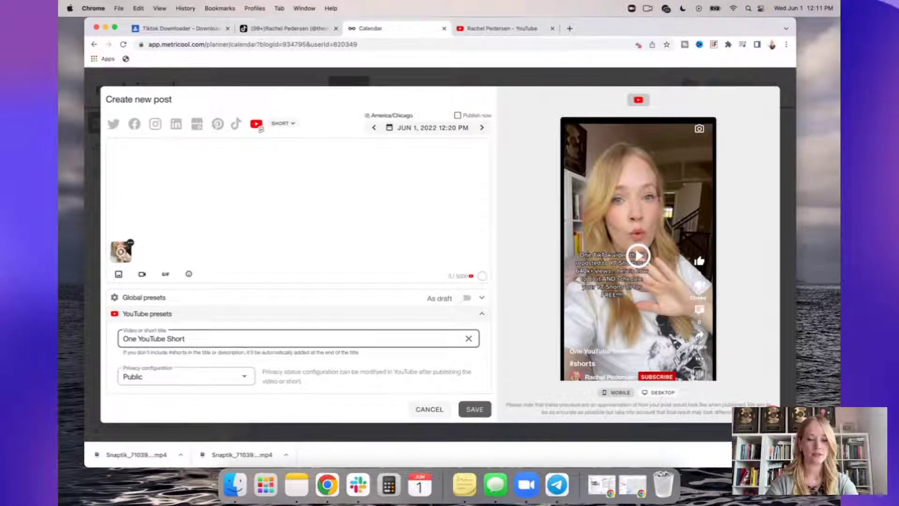
text( reached )
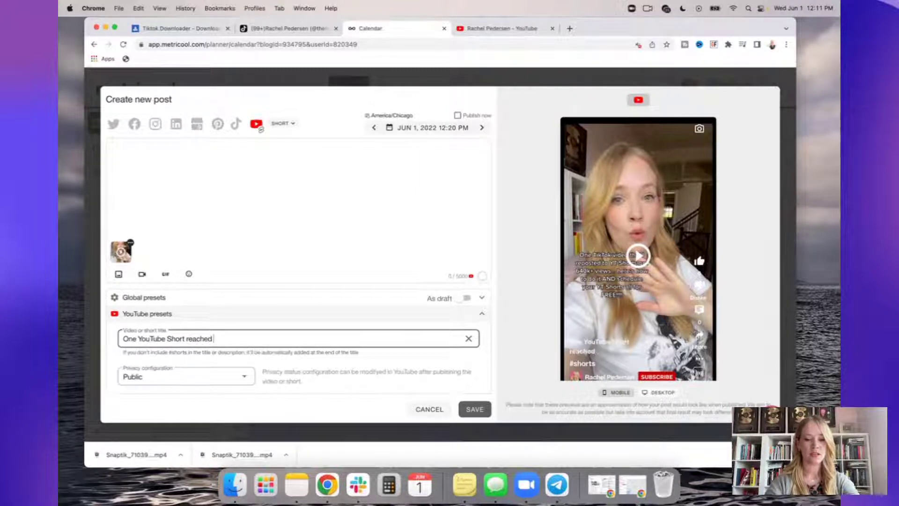
text(660k)
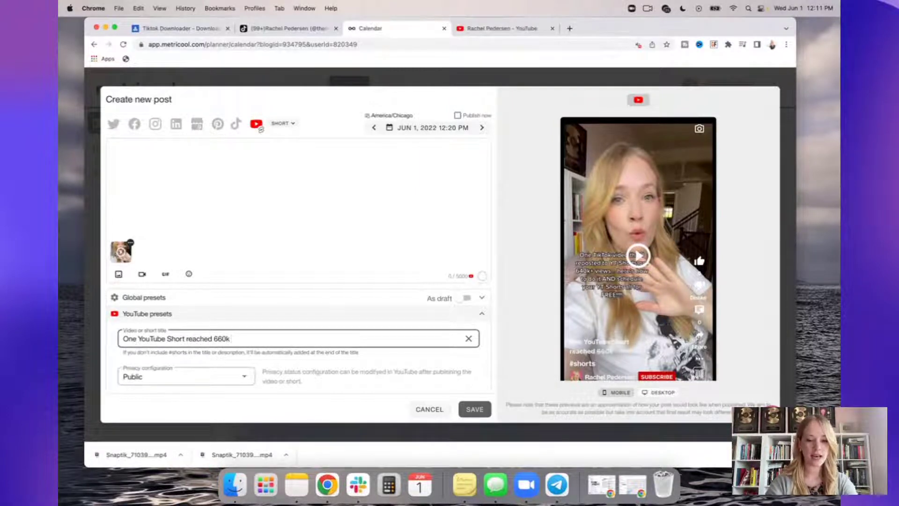
text( views i)
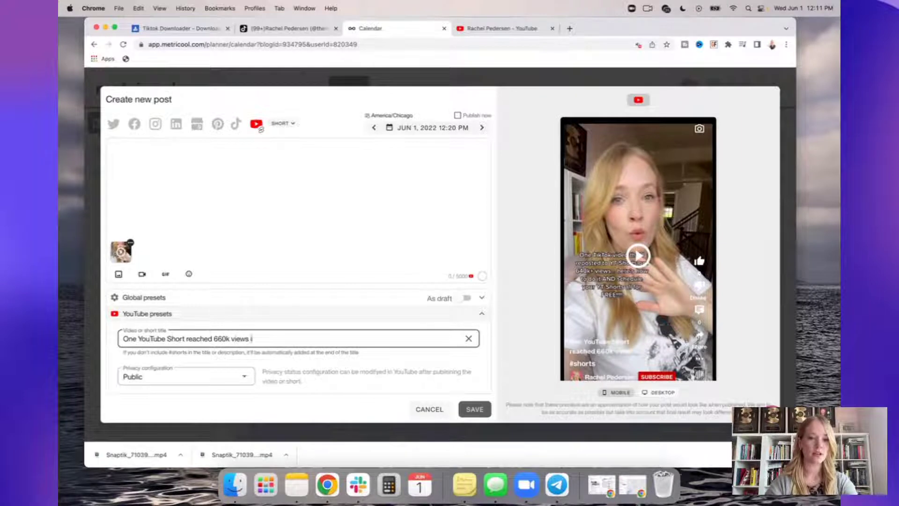
text(n 24h)
key(BackSpace)
key(BackSpace)
key(BackSpace)
key(BackSpace)
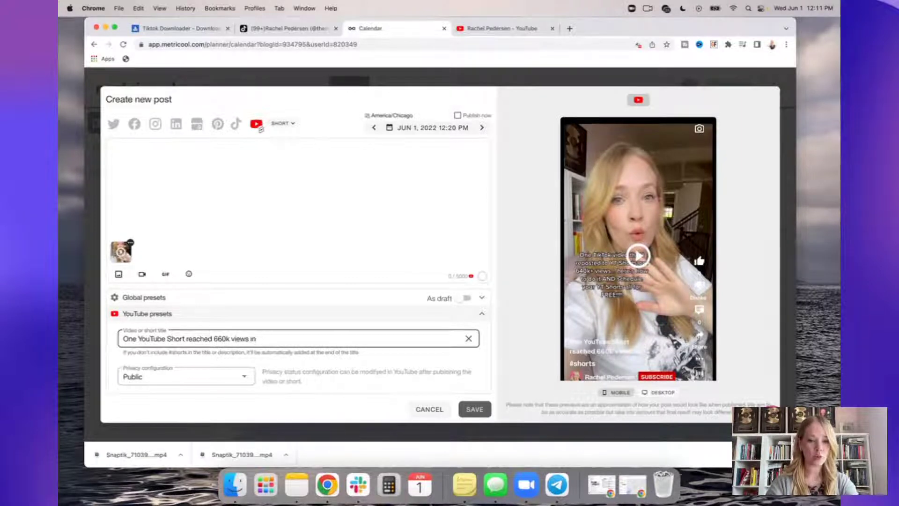
text(ONE WEEK!)
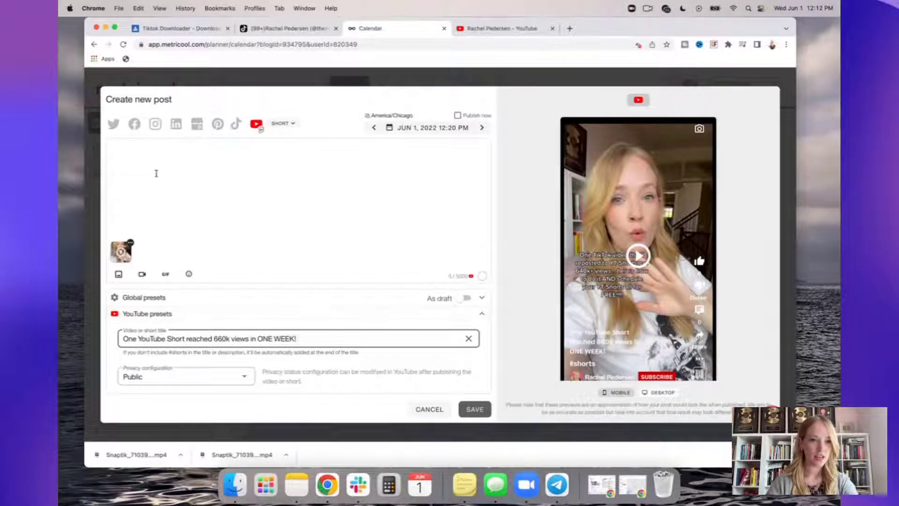
click(156, 173)
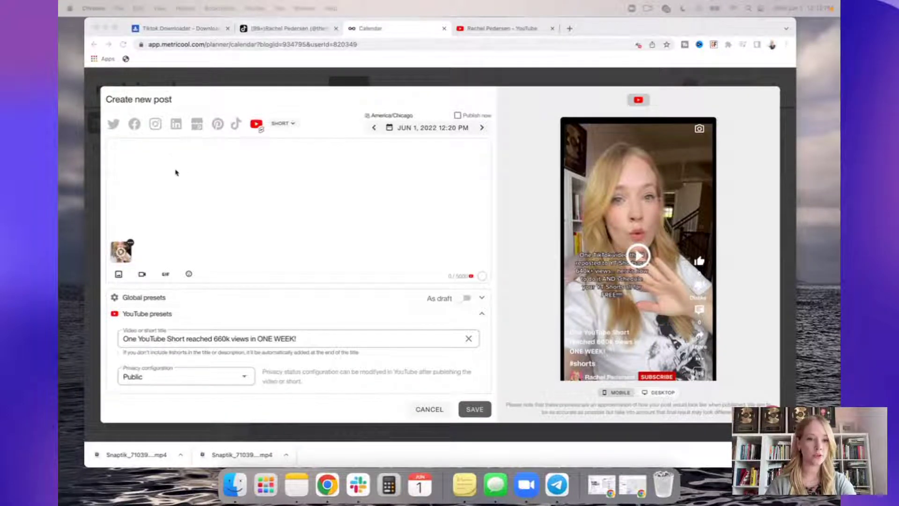
- Paste the prepared description with subscribe pitch, playlist links and hashtags, and review it
click(157, 155)
key(super+v)
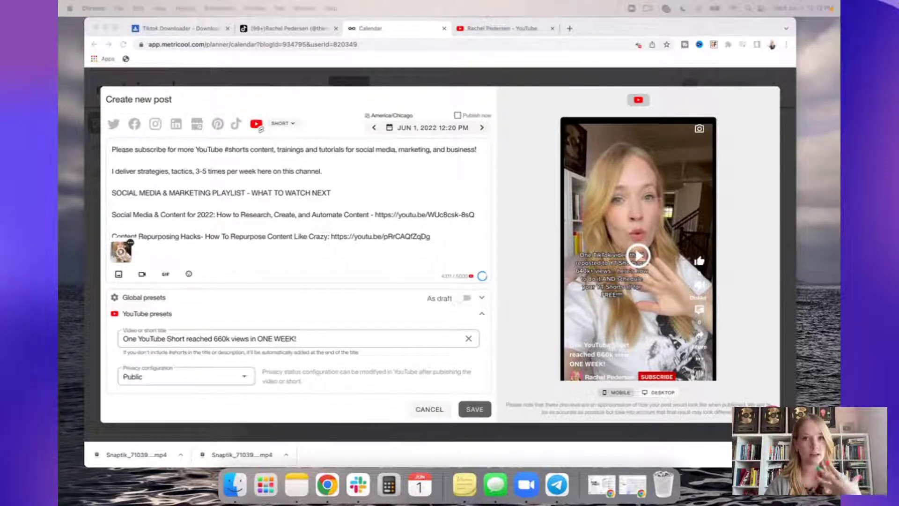
click(340, 192)
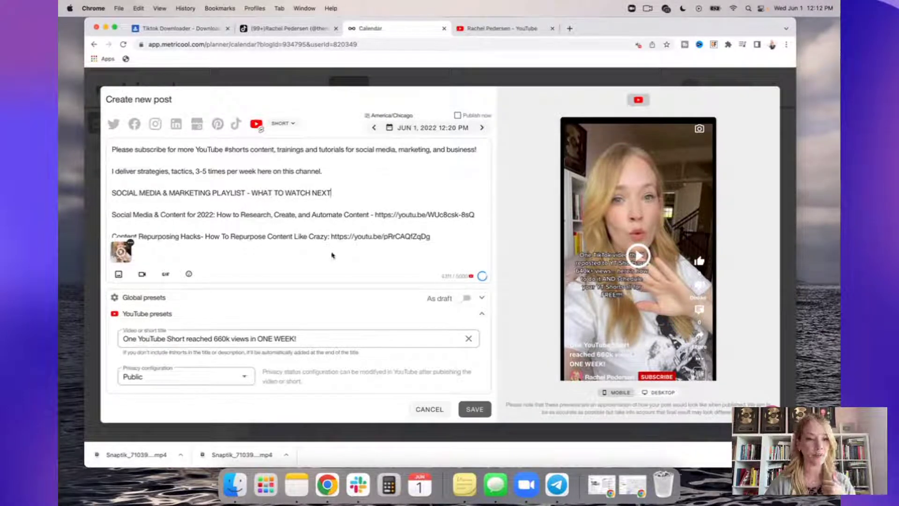
scroll(387, 214, down, 5)
scroll(387, 214, down, 5)
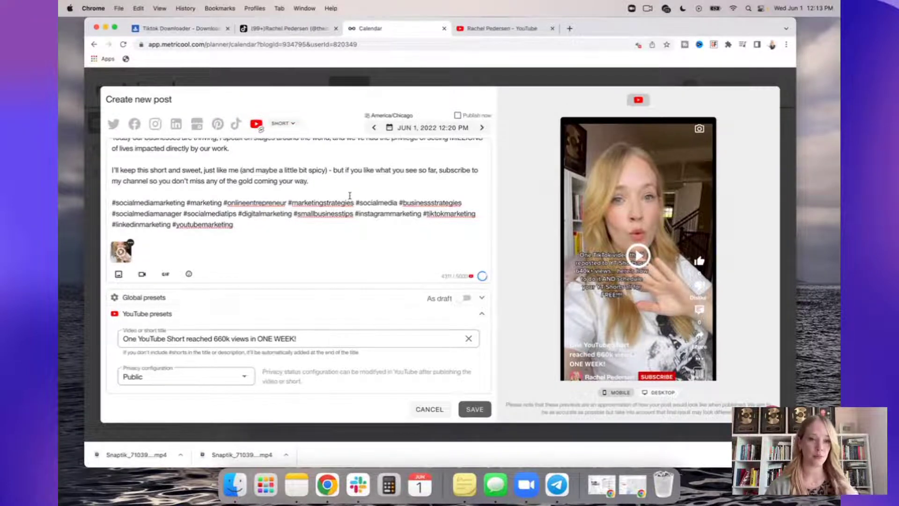
scroll(355, 200, up, 3)
scroll(356, 200, up, 10)
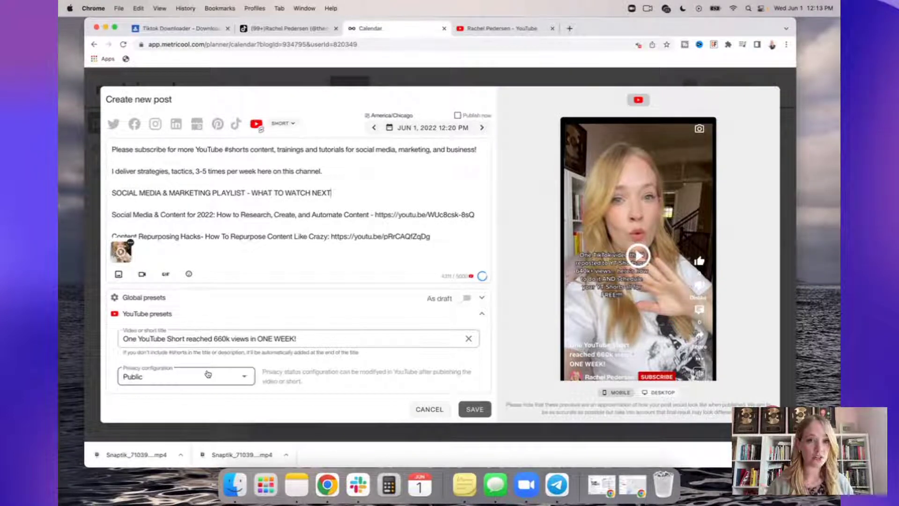
- Set the Short to Publish now, copy its title, and save it onto Wed 6/1
click(457, 116)
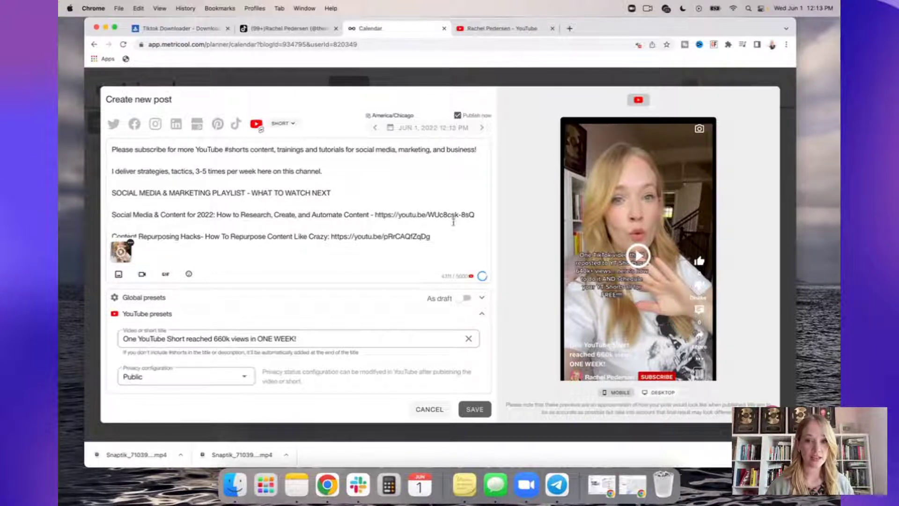
triple_click(318, 339)
key(super+c)
click(472, 410)
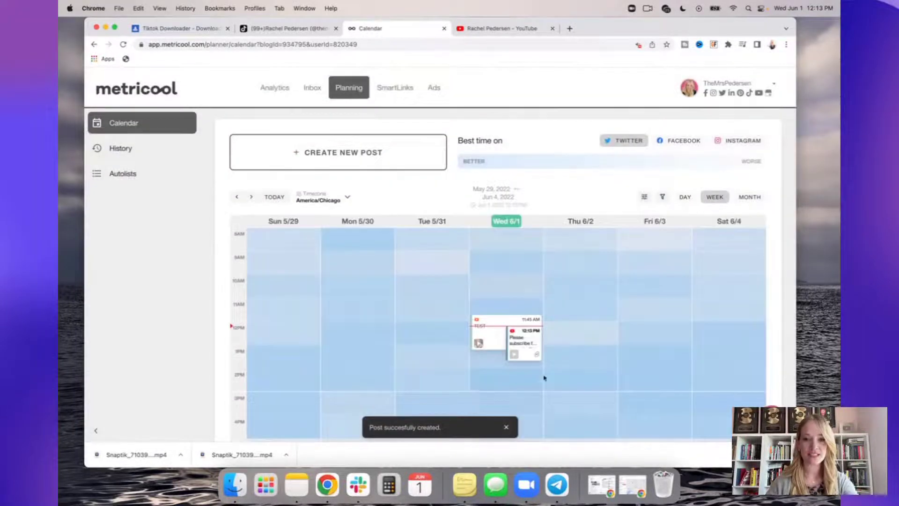
mouse_move(527, 338)
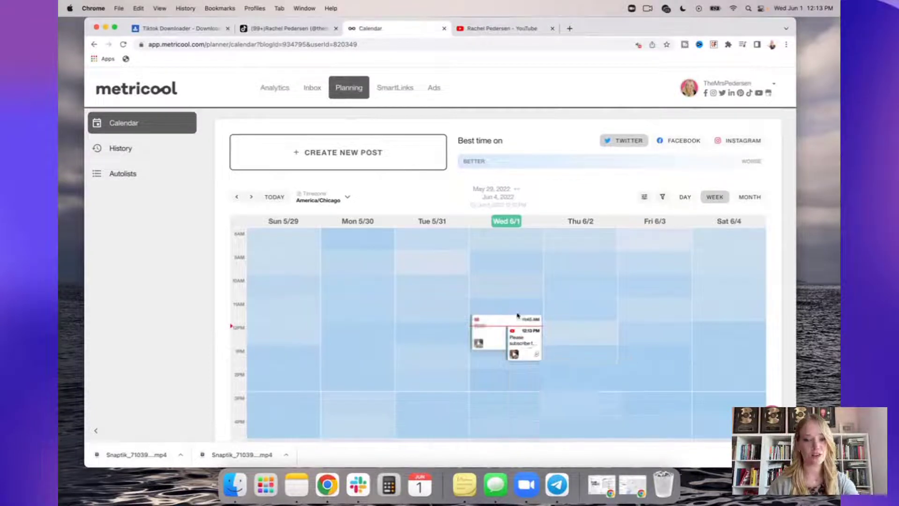
mouse_move(514, 323)
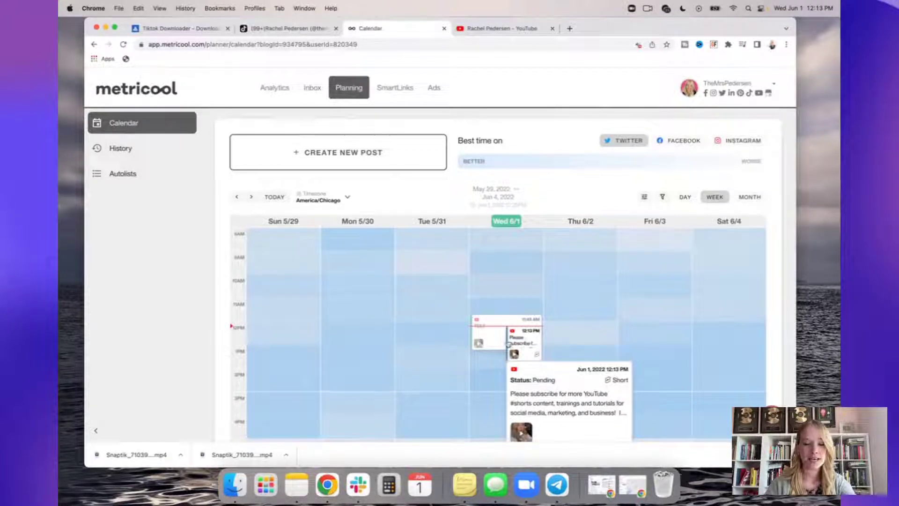
- Create a new post targeting only Instagram, with YouTube removed, and make it a Reel
click(373, 157)
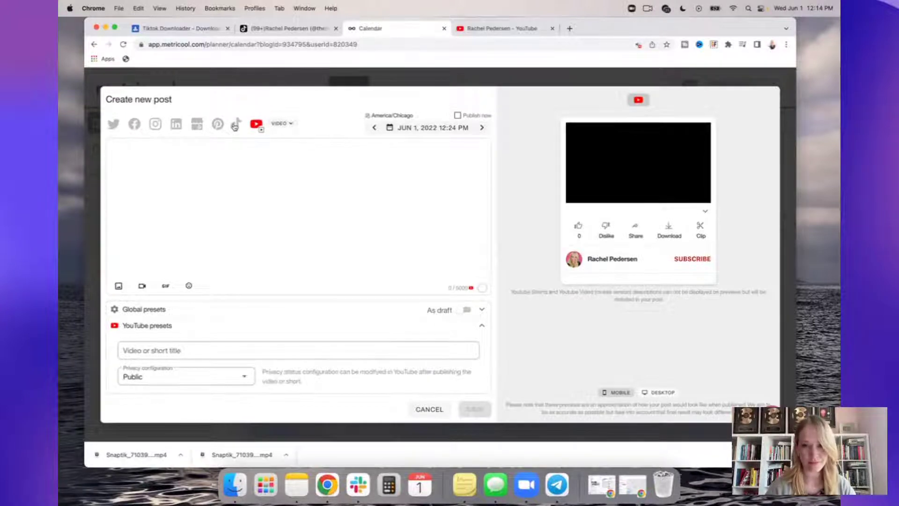
click(157, 125)
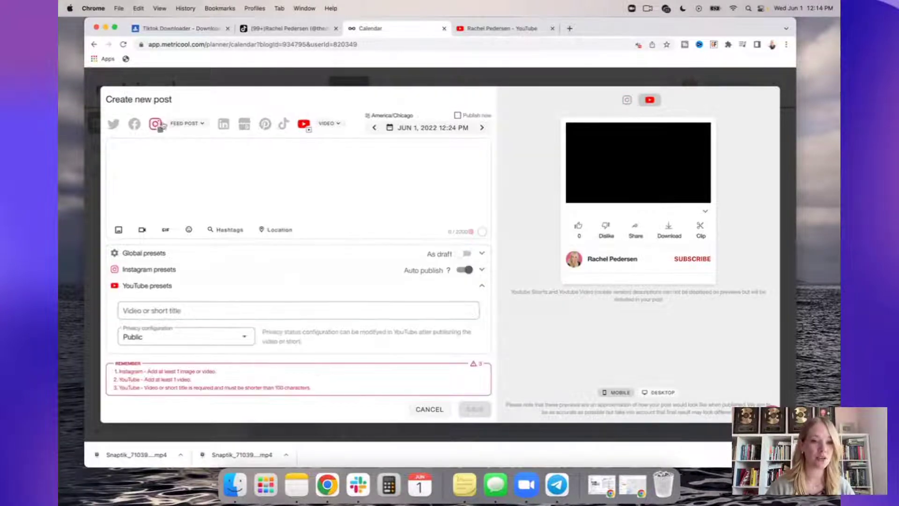
click(303, 124)
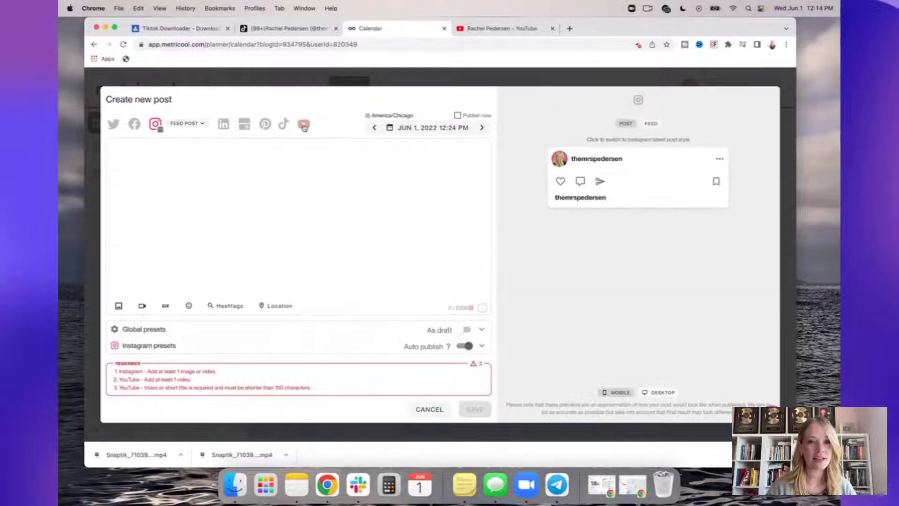
click(191, 124)
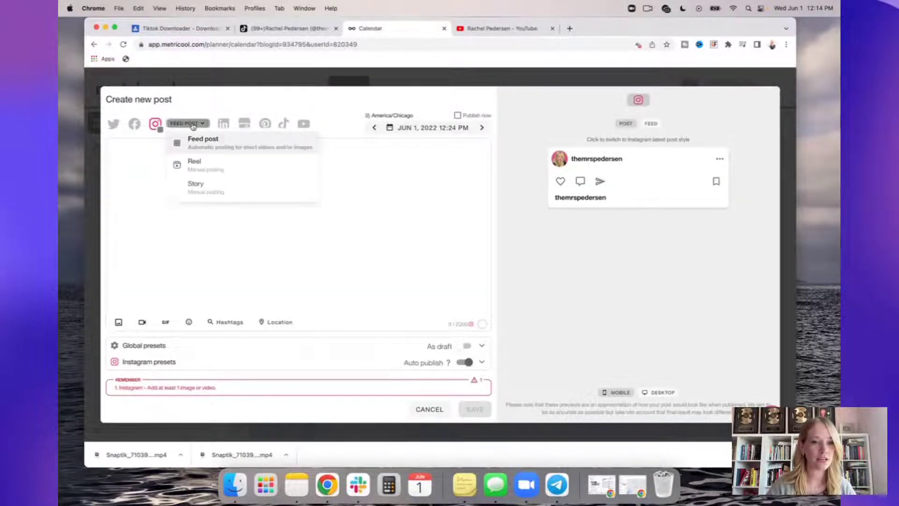
click(195, 163)
click(196, 159)
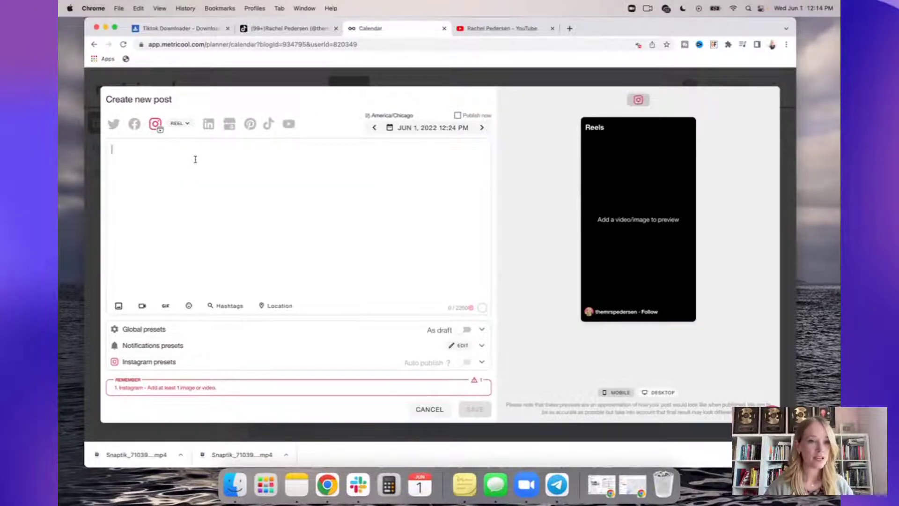
- Caption the Reel 'One YouTube Short reached 660k views in ONE WEEK! Here's the process I followed!' and select the TikTok description
key(super+v)
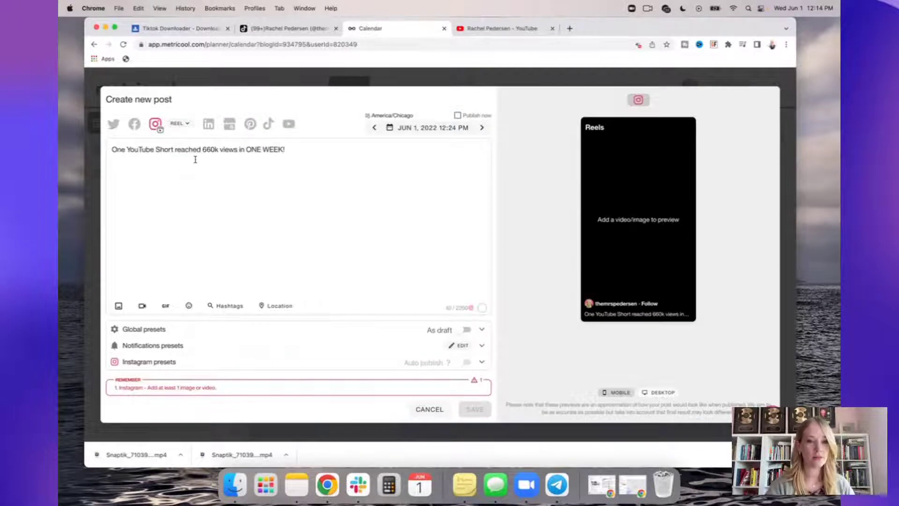
text(H)
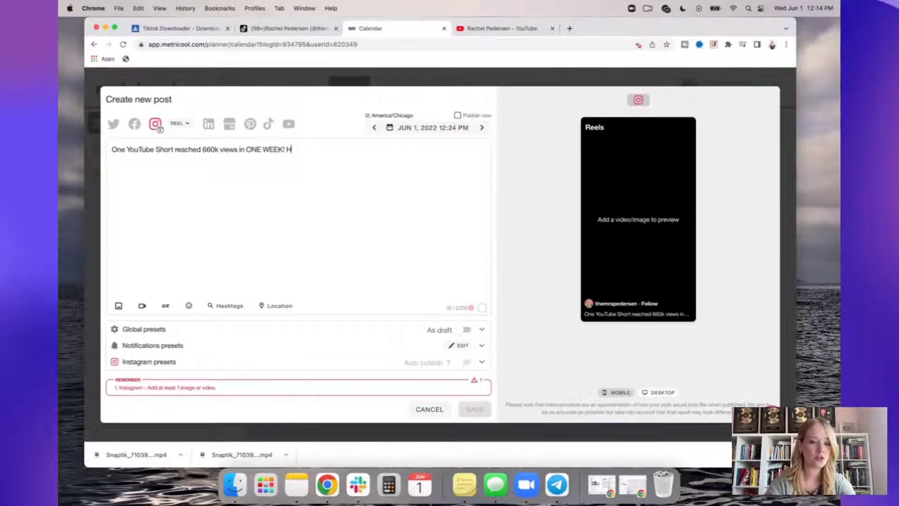
text(ere)
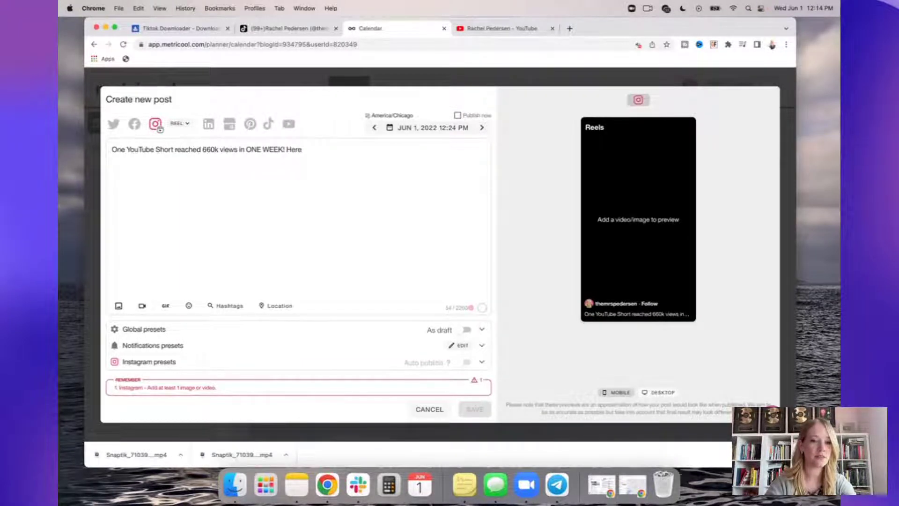
text('s the proc)
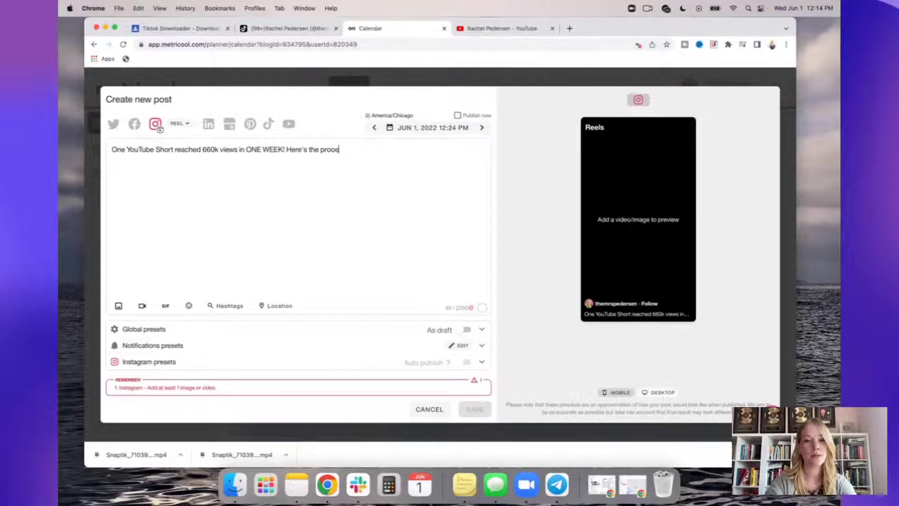
text(ess I followed!)
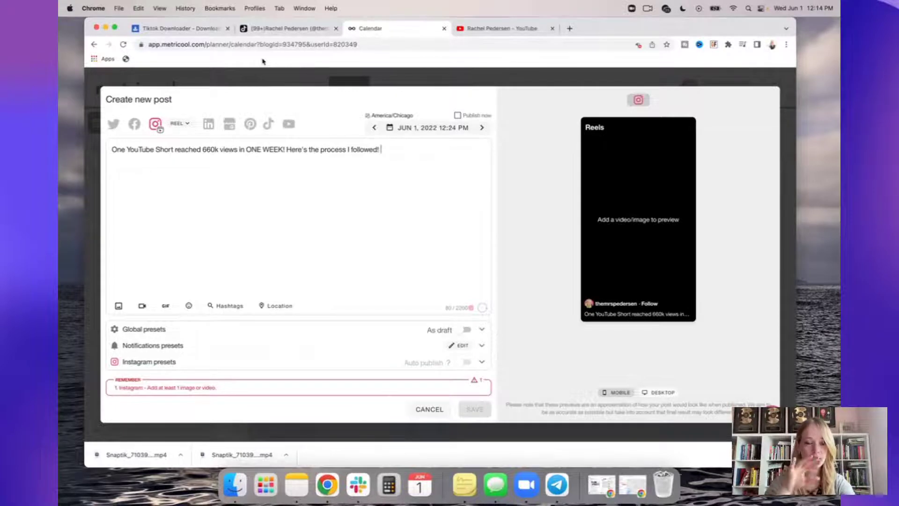
click(272, 29)
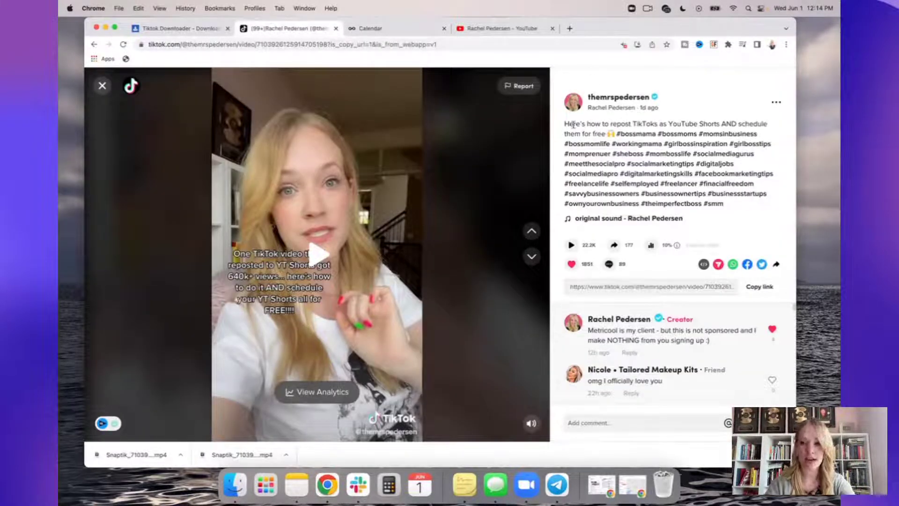
drag(564, 123, 728, 206)
key(super+c)
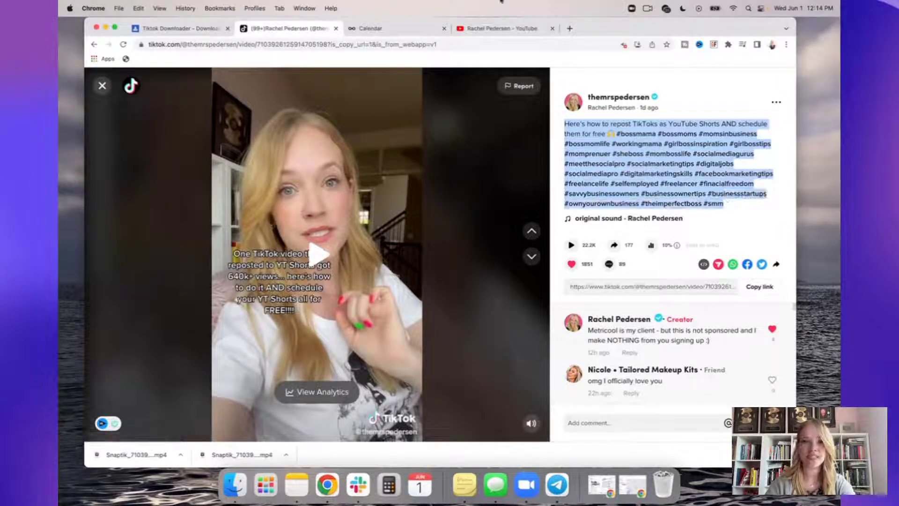
- Swap in the TikTok description with hashtags on their own line, tick Publish now, and attach the Snaptik mp4
click(406, 32)
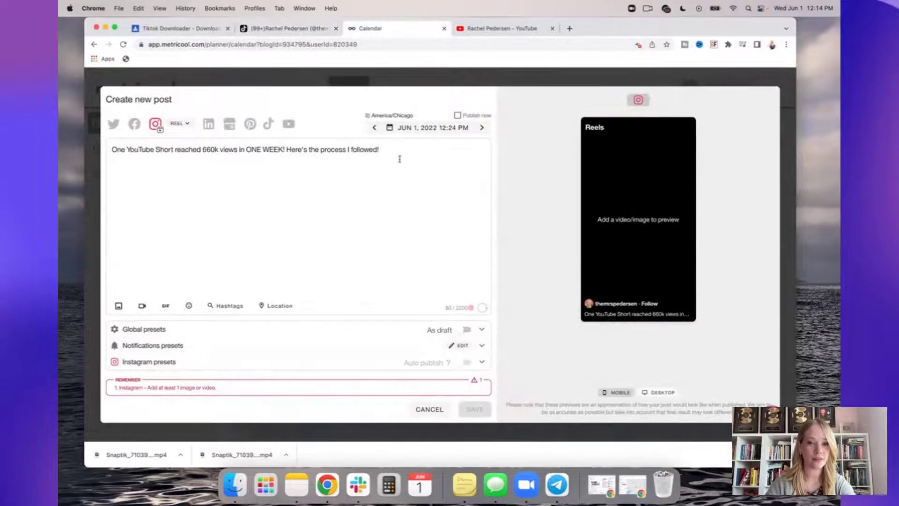
drag(388, 150, 104, 130)
key(super+v)
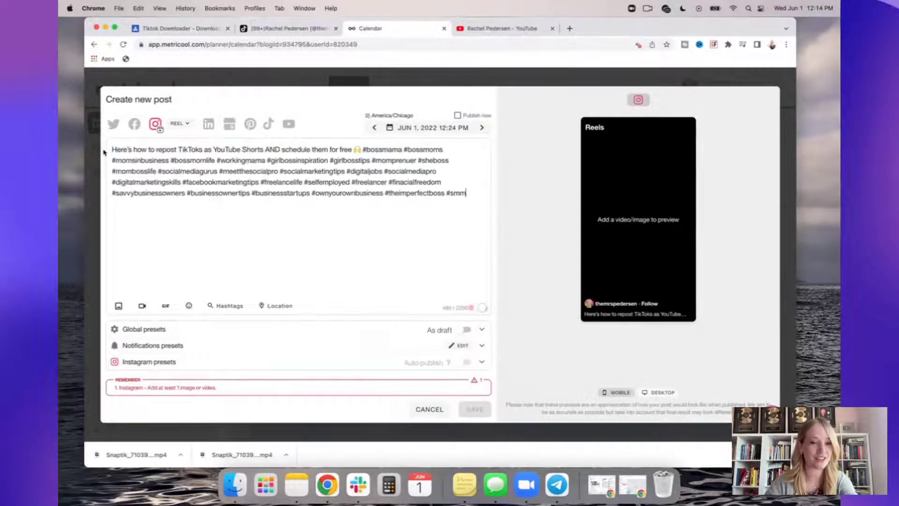
click(364, 149)
key(Return)
key(Return)
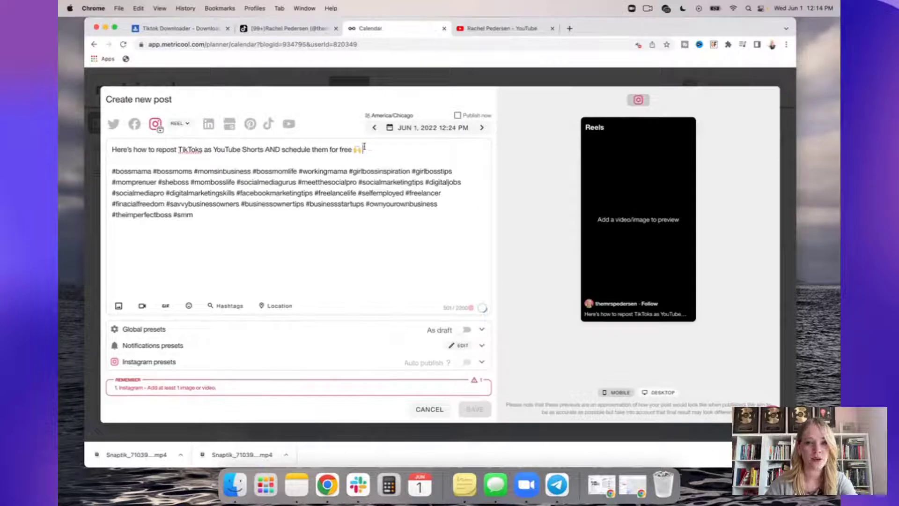
click(457, 115)
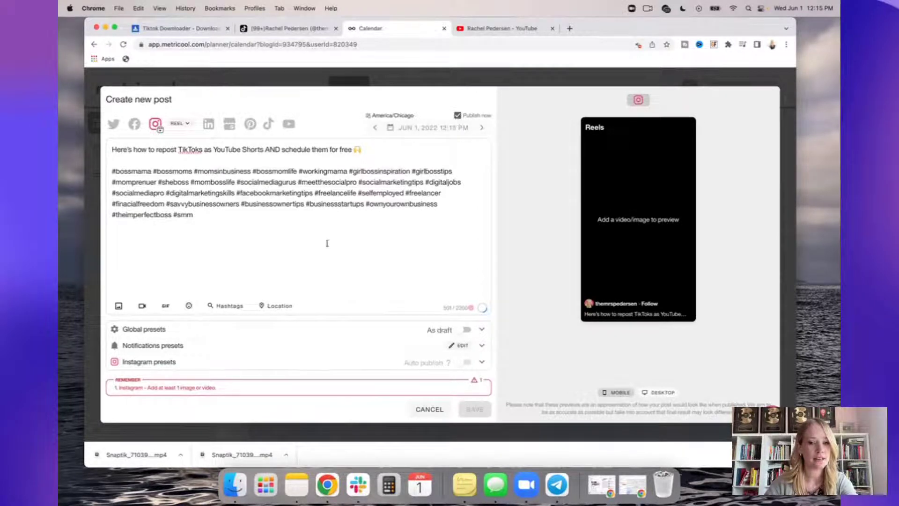
drag(146, 455, 184, 281)
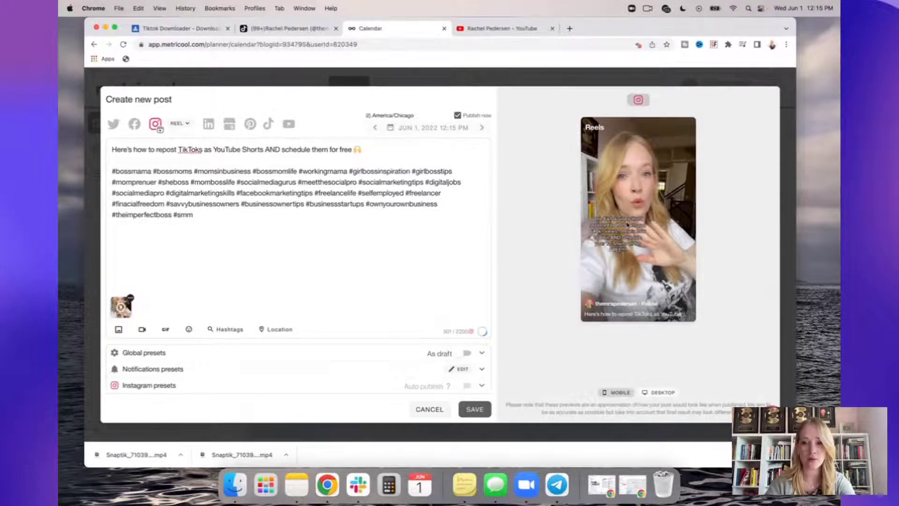
- Check the TikTok preview, then remove TikTok as a destination and save the Instagram Reel
click(267, 124)
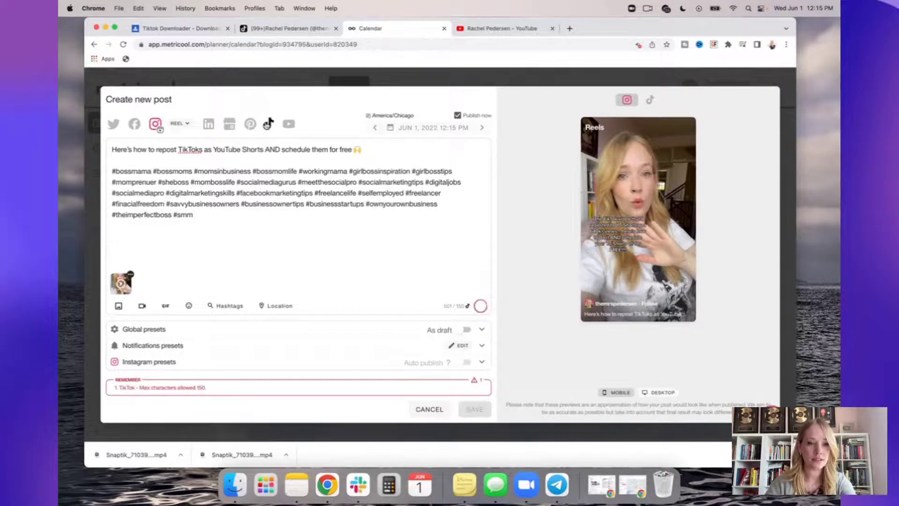
click(650, 100)
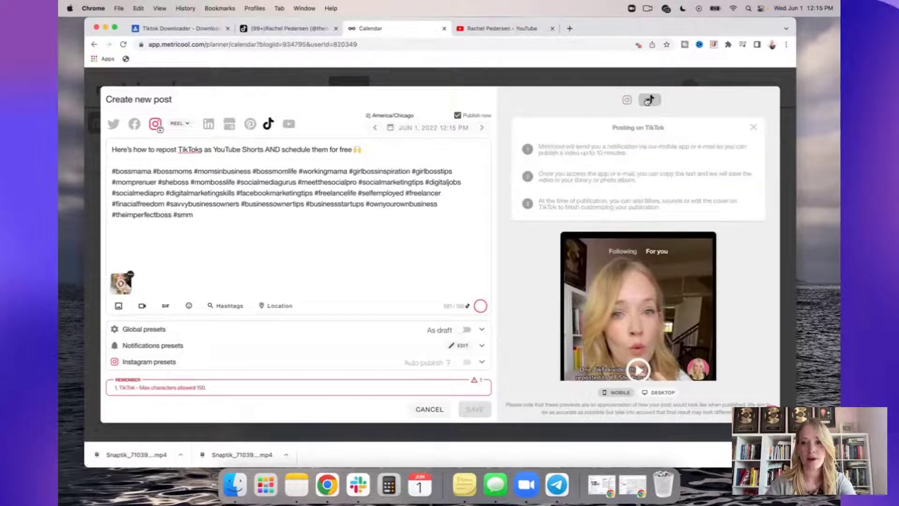
click(628, 100)
click(649, 100)
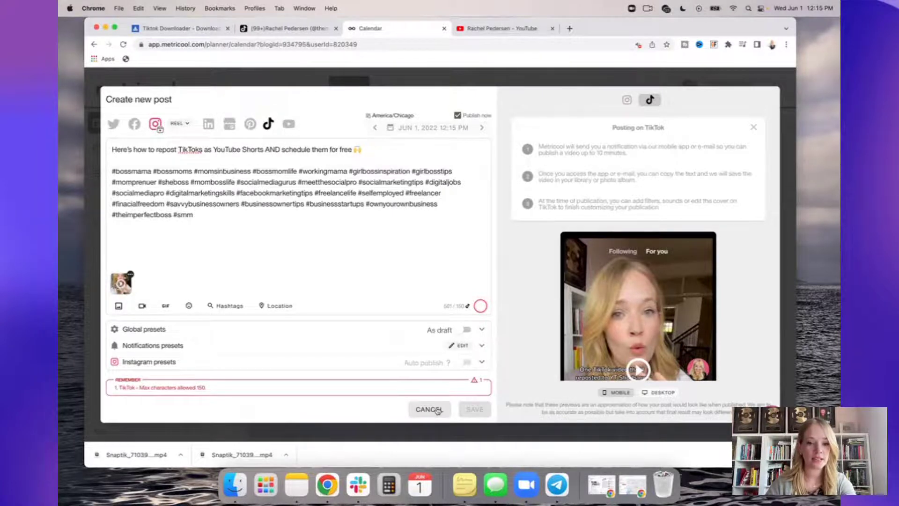
click(269, 122)
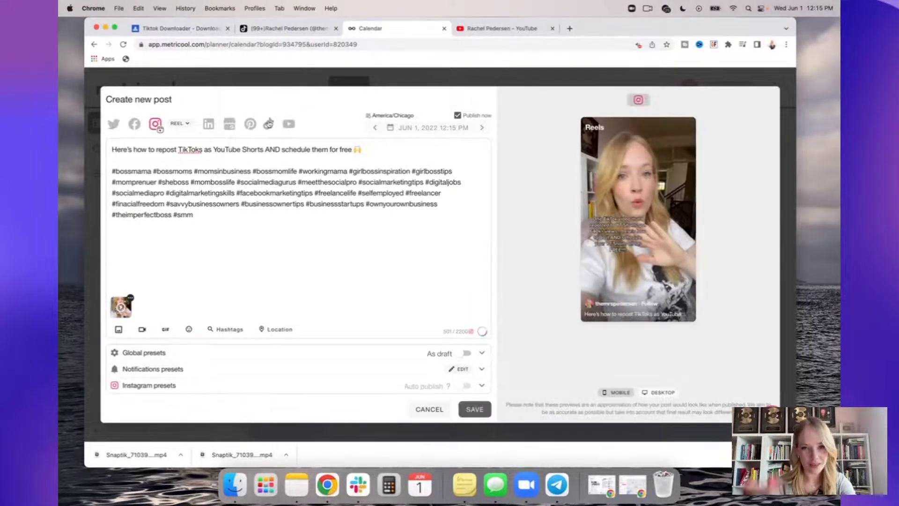
click(470, 412)
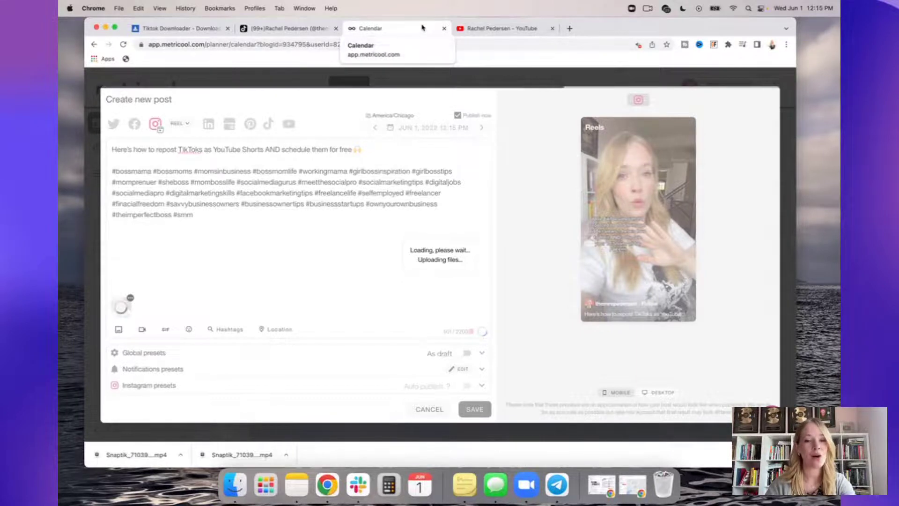
- Reload the YouTube channel, browse its Videos list, then go back to the Metricool calendar
click(462, 27)
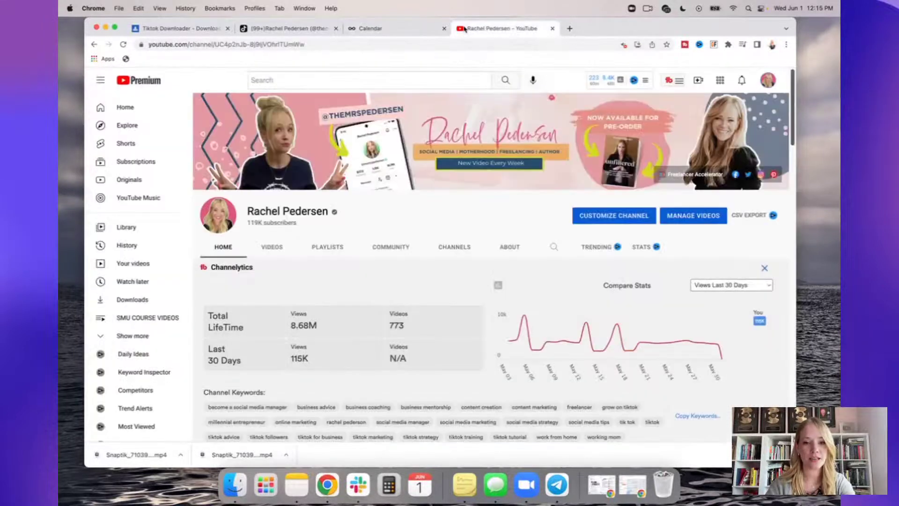
key(super+r)
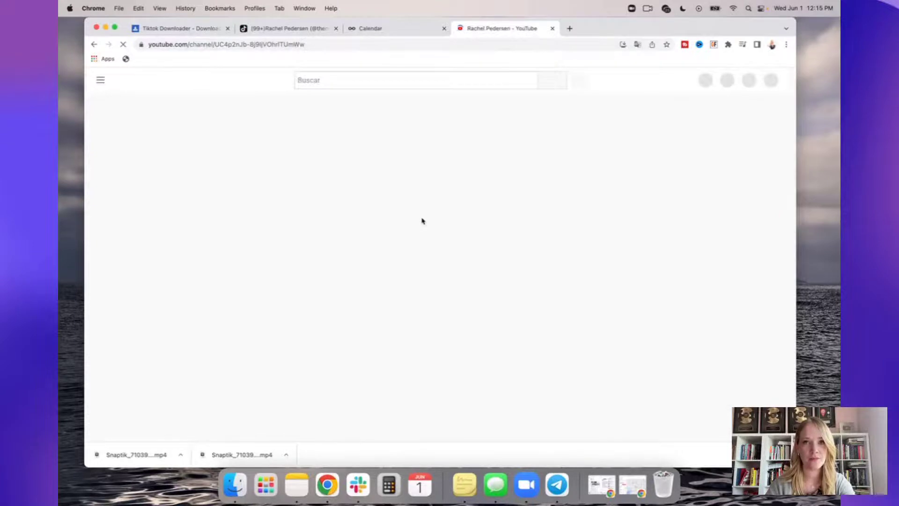
scroll(423, 222, down, 2)
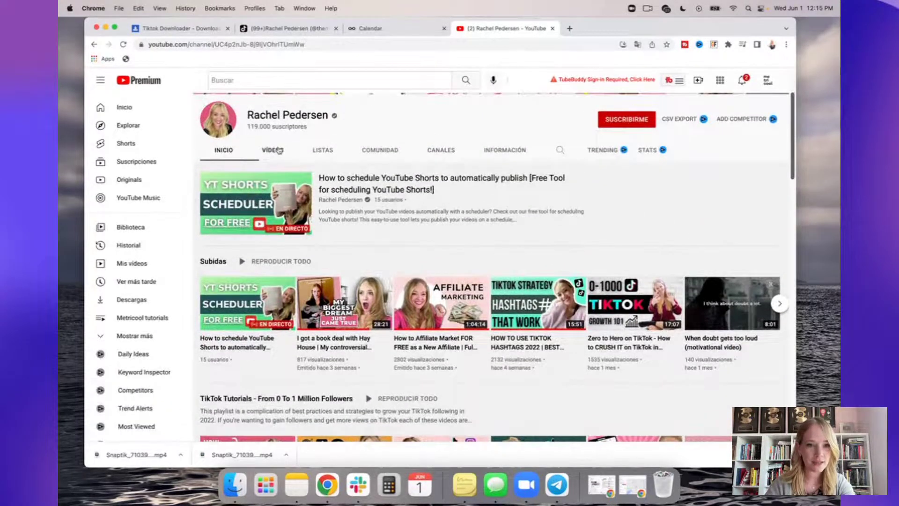
click(280, 137)
scroll(356, 225, down, 3)
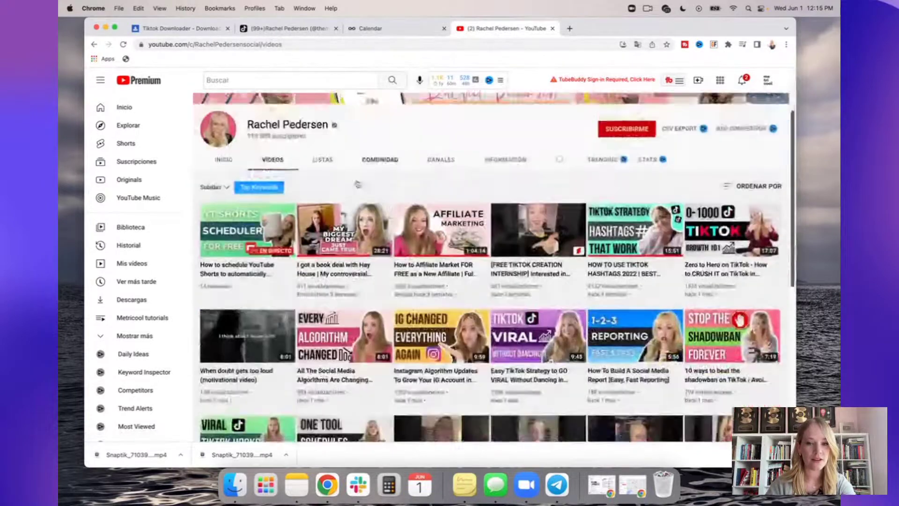
scroll(356, 224, up, 3)
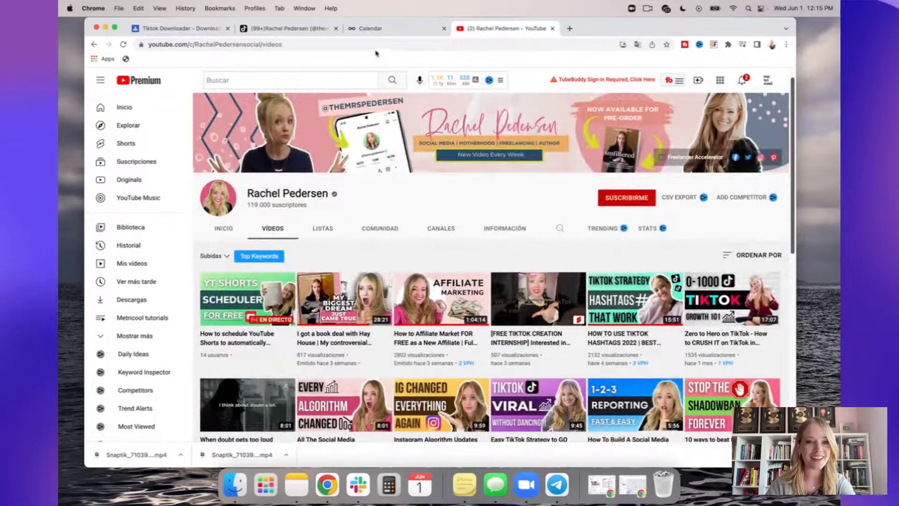
click(377, 29)
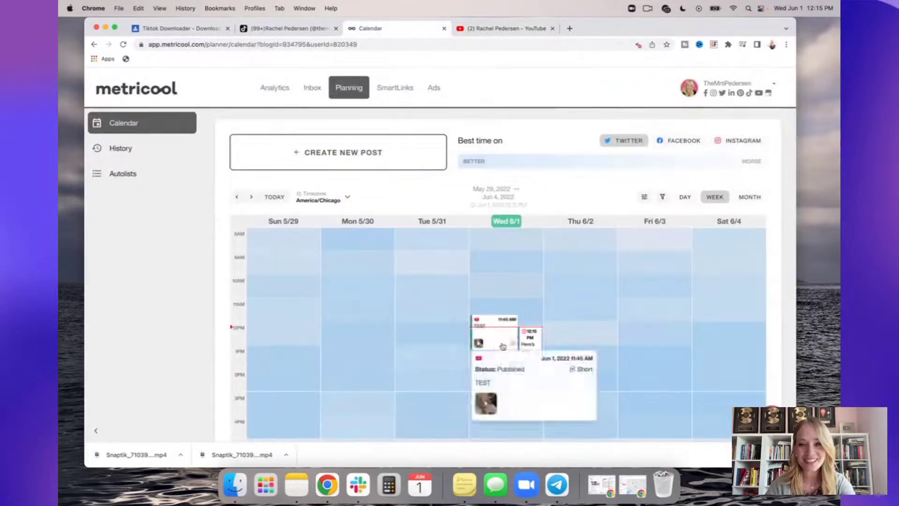
click(502, 352)
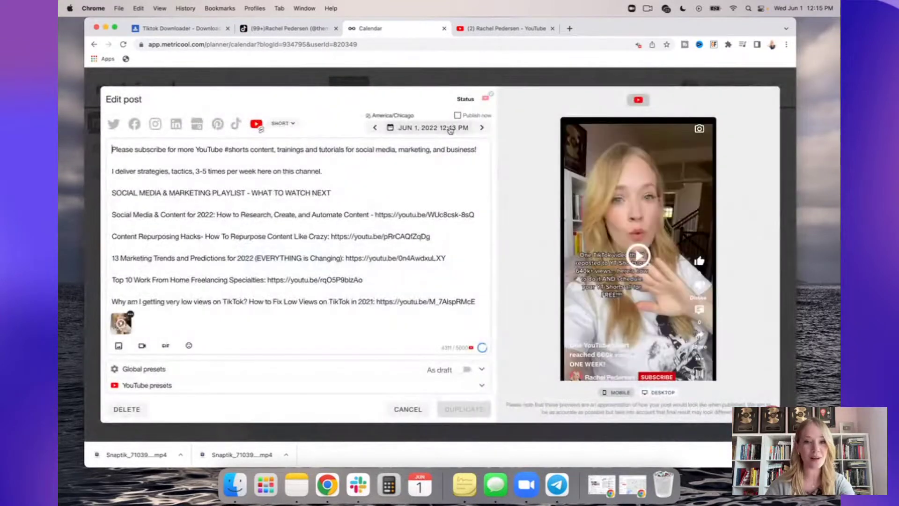
click(407, 409)
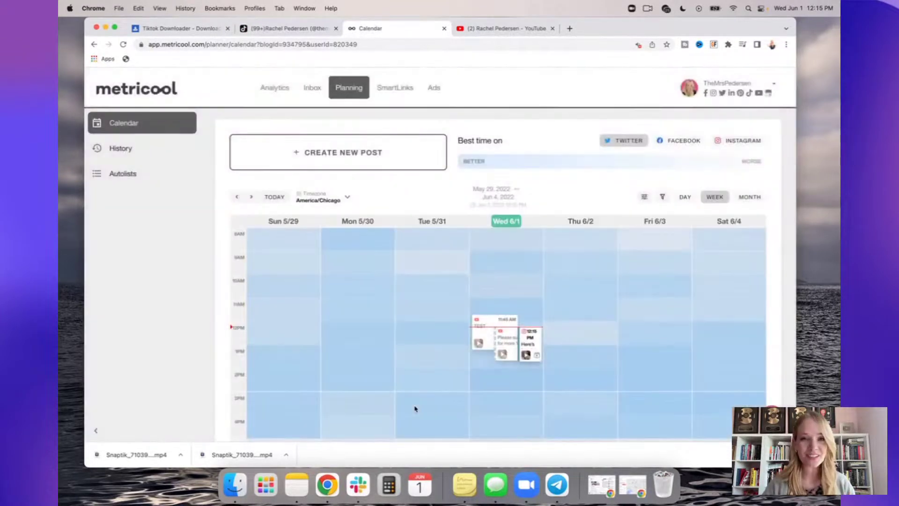